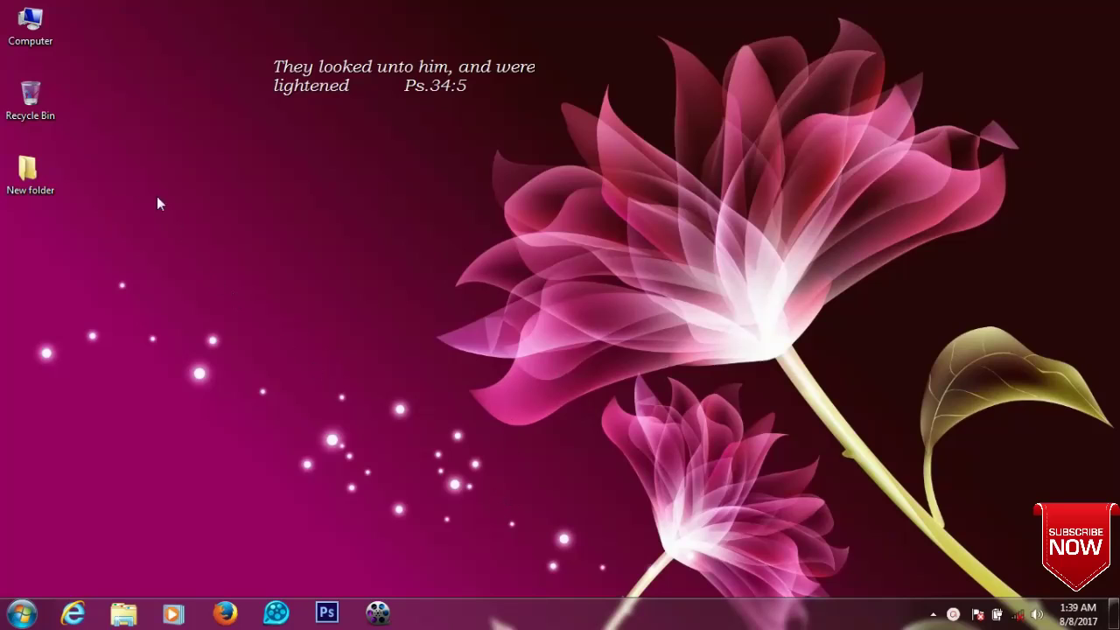
# - Create a new desktop folder named Innocent, then refresh the desktop
pyautogui.rightClick(135, 181)
pyautogui.moveTo(210, 339)
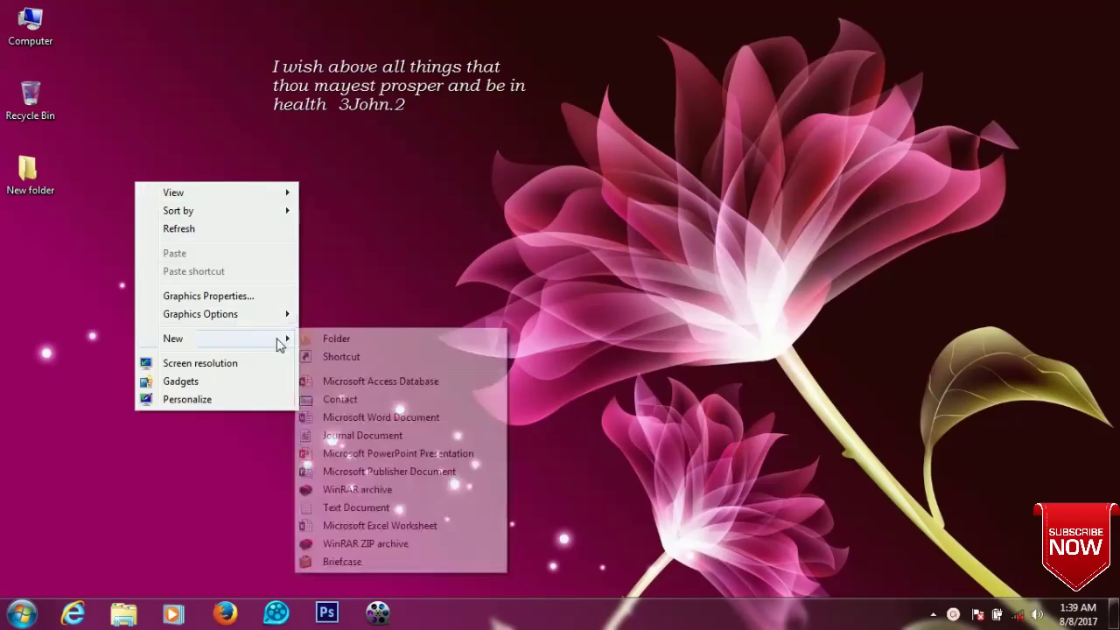
pyautogui.click(322, 338)
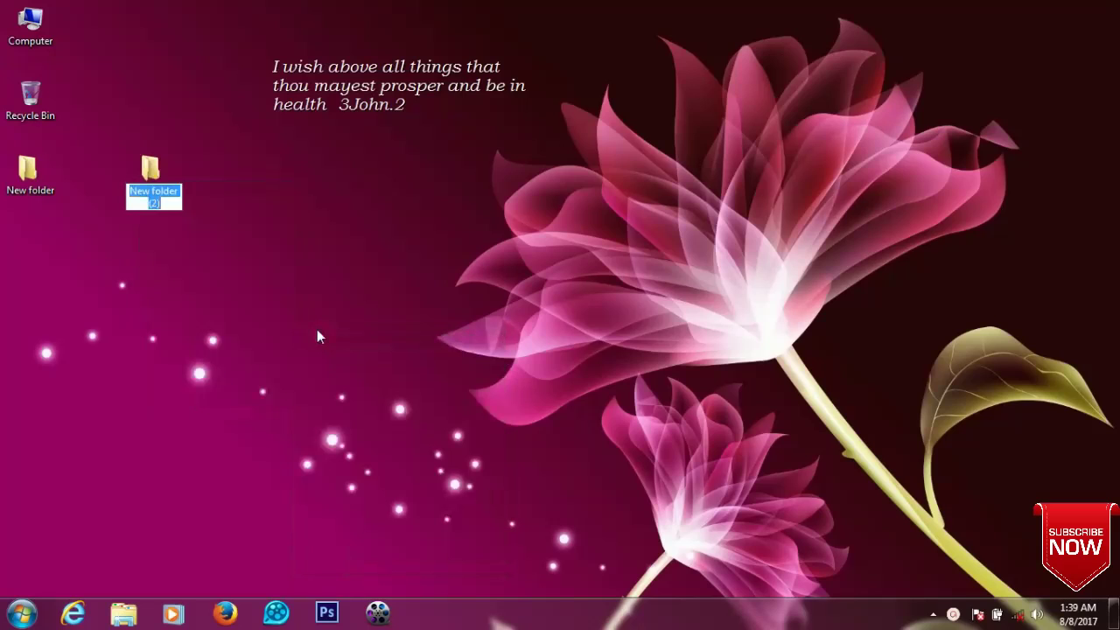
pyautogui.write('Innocent')
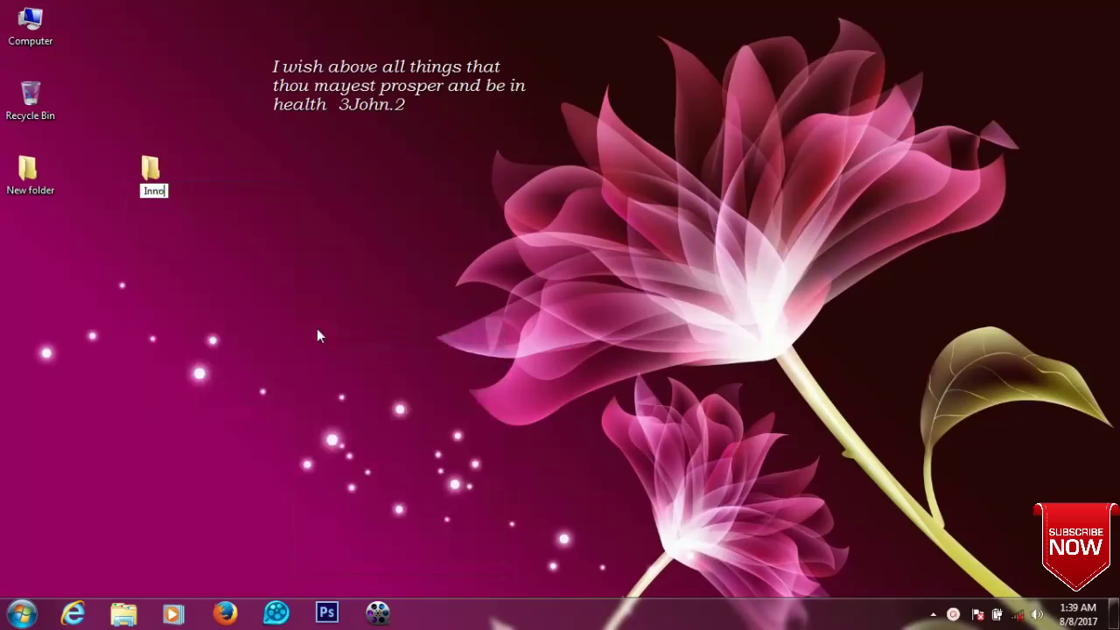
pyautogui.press('Return')
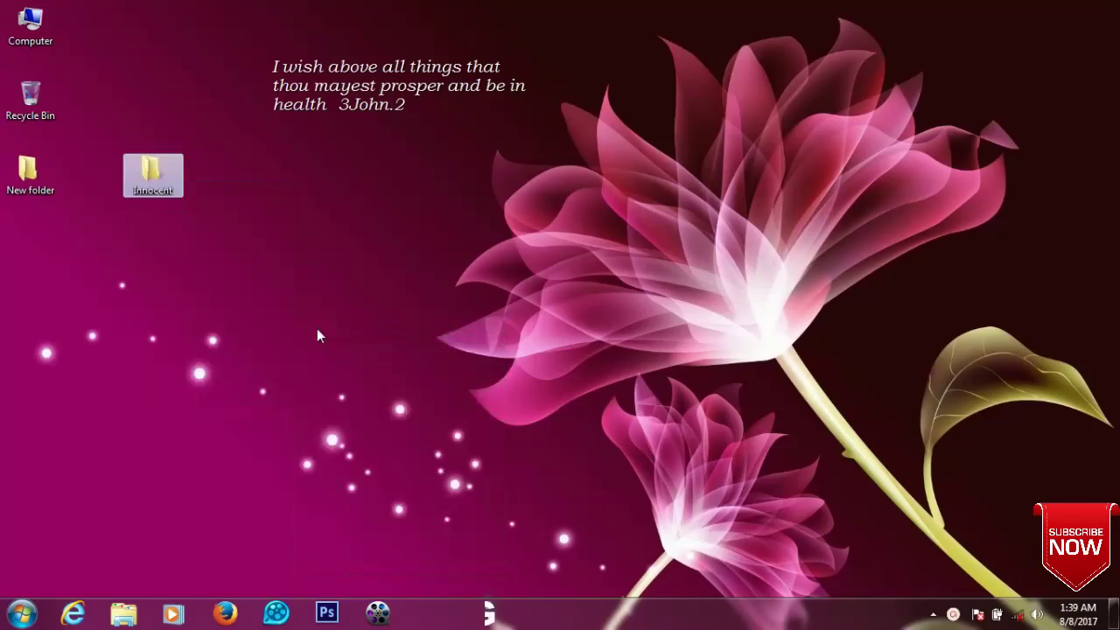
pyautogui.rightClick(267, 242)
pyautogui.click(308, 289)
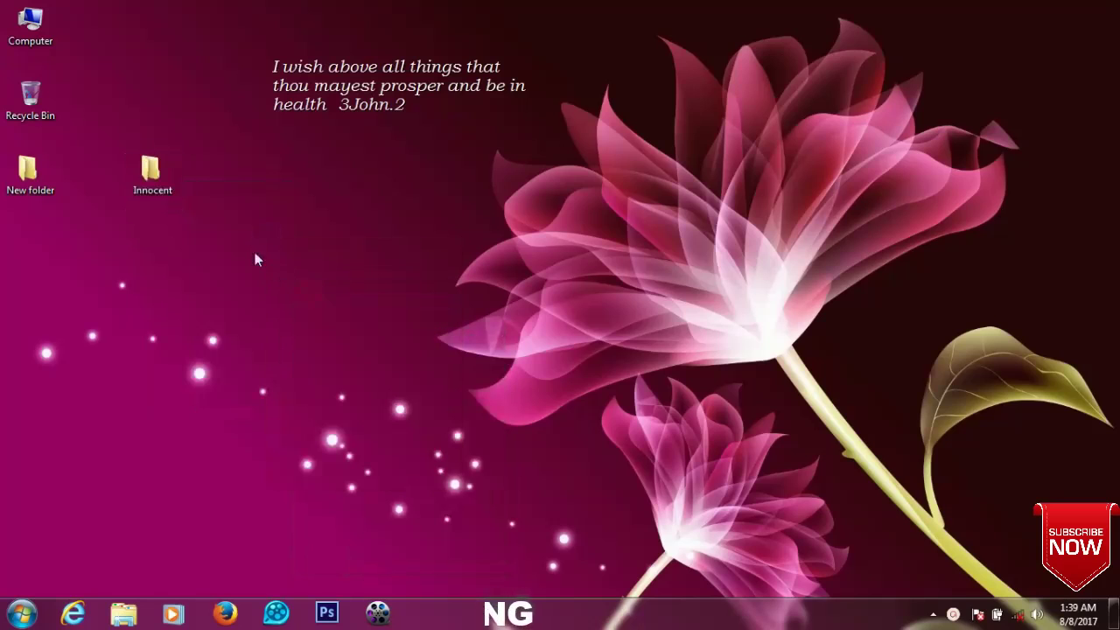
pyautogui.rightClick(149, 184)
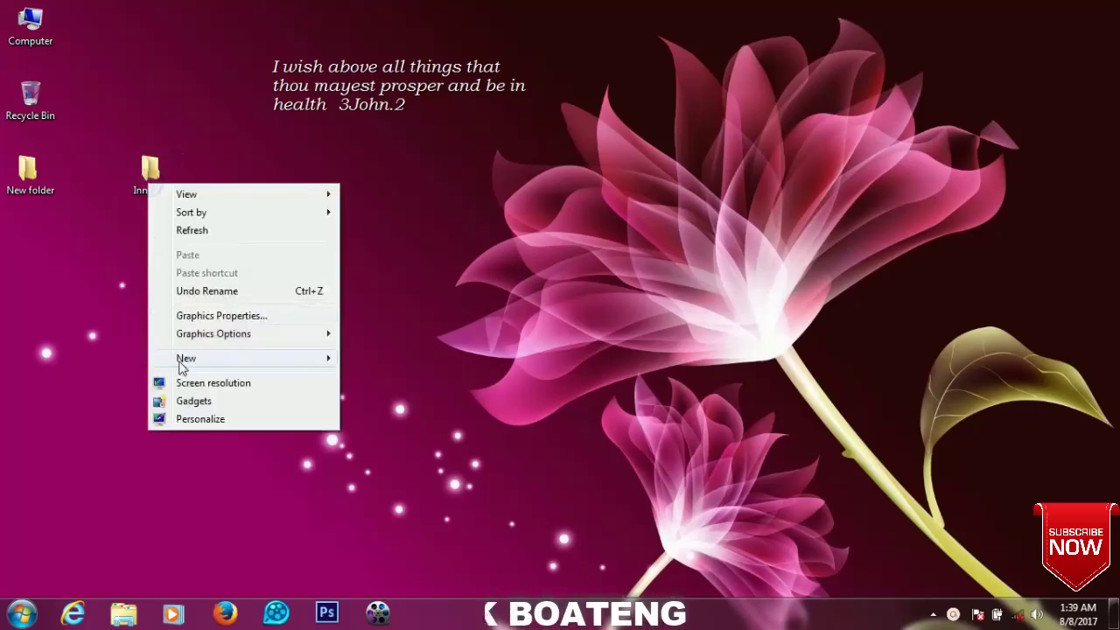
pyautogui.rightClick(145, 175)
pyautogui.click(252, 468)
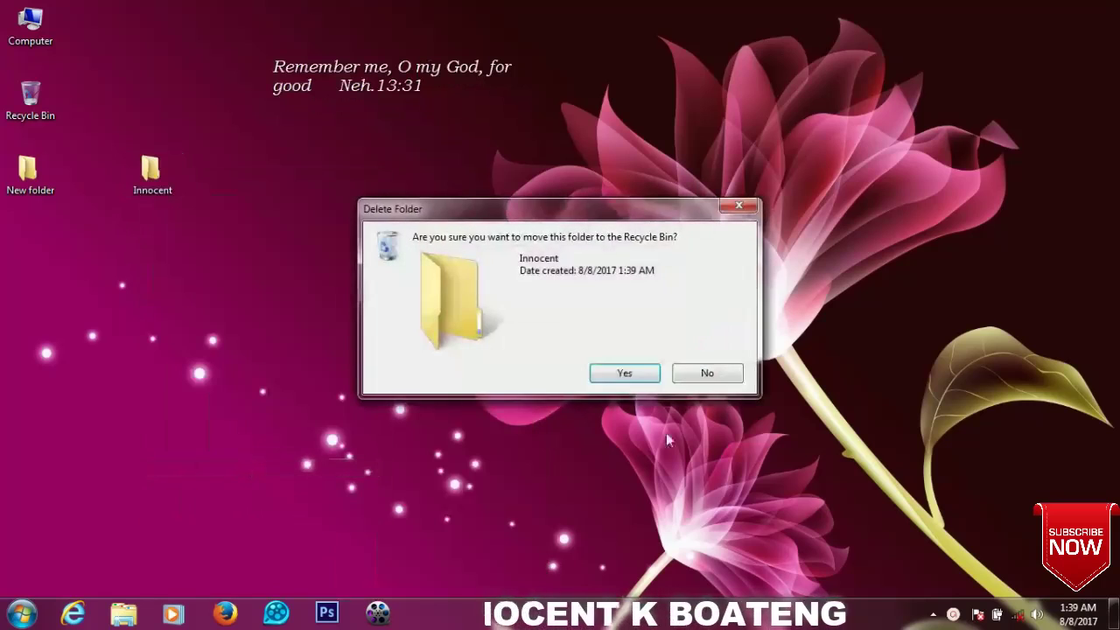
pyautogui.click(626, 373)
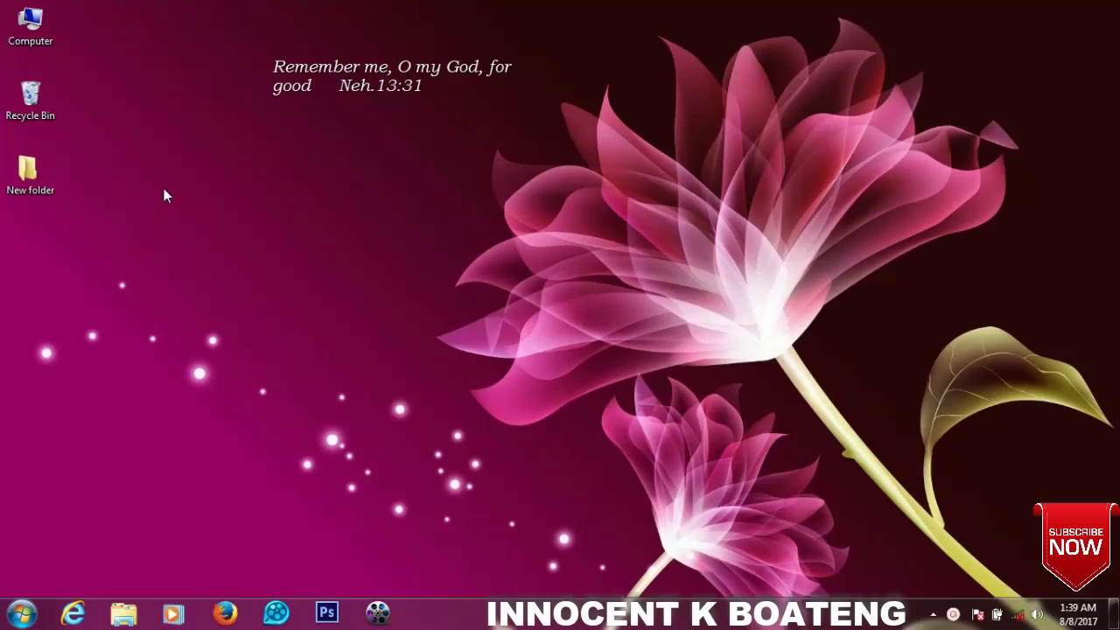
pyautogui.rightClick(155, 142)
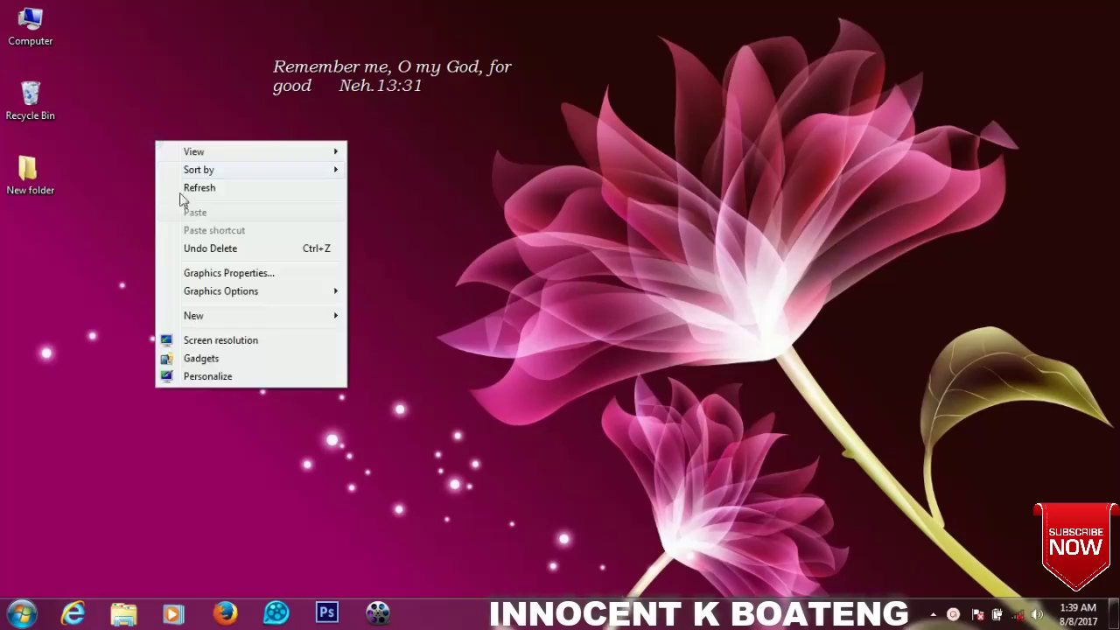
pyautogui.click(268, 252)
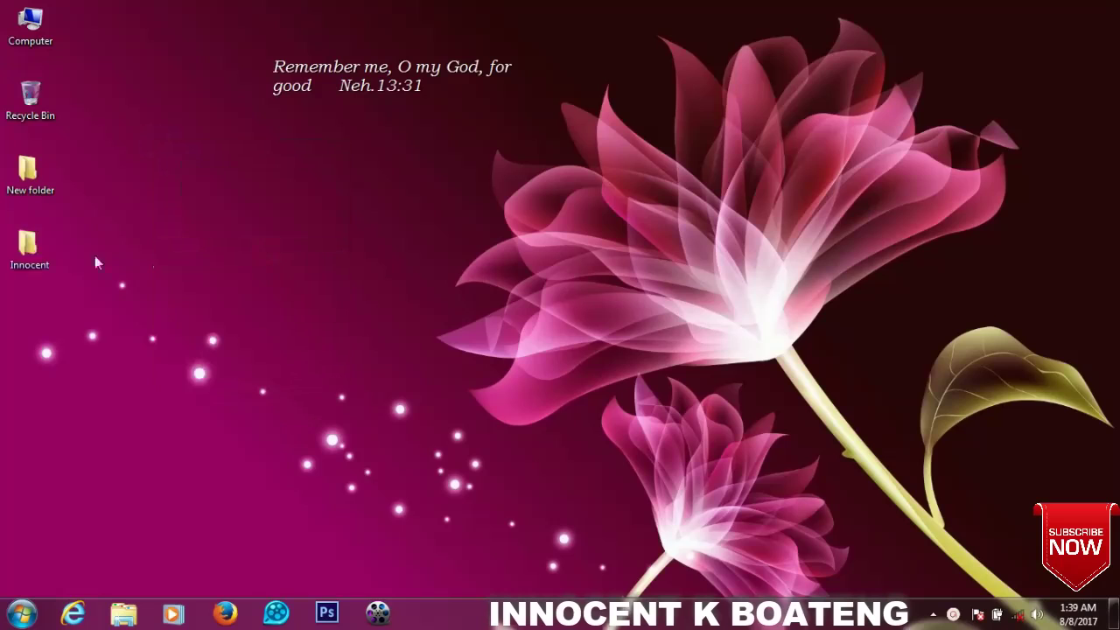
pyautogui.moveTo(158, 173); pyautogui.dragTo(160, 172)
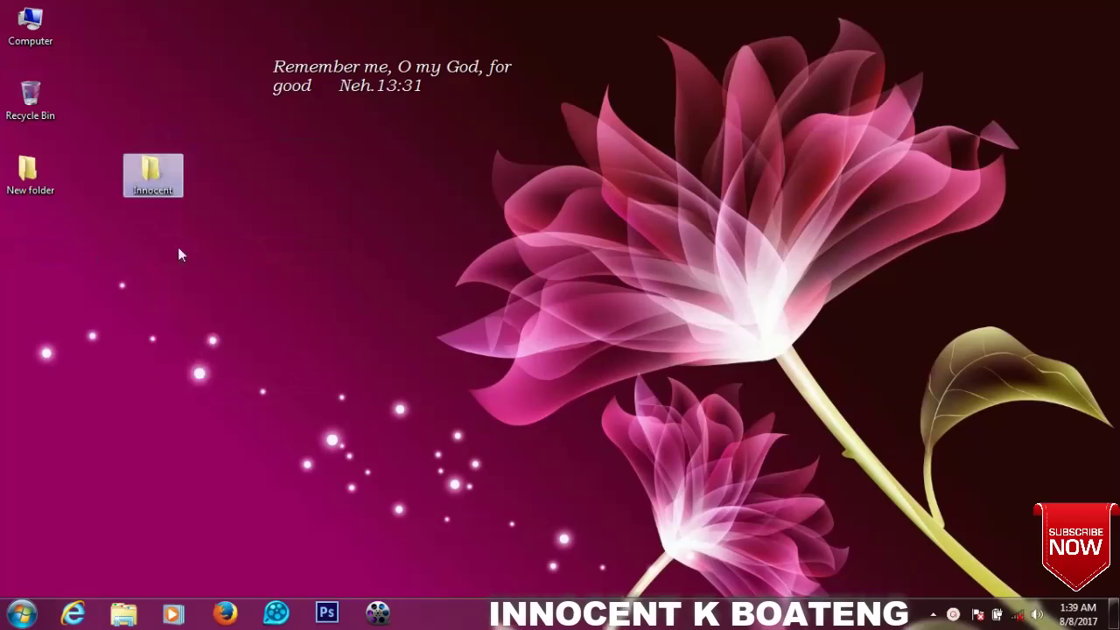
pyautogui.rightClick(214, 242)
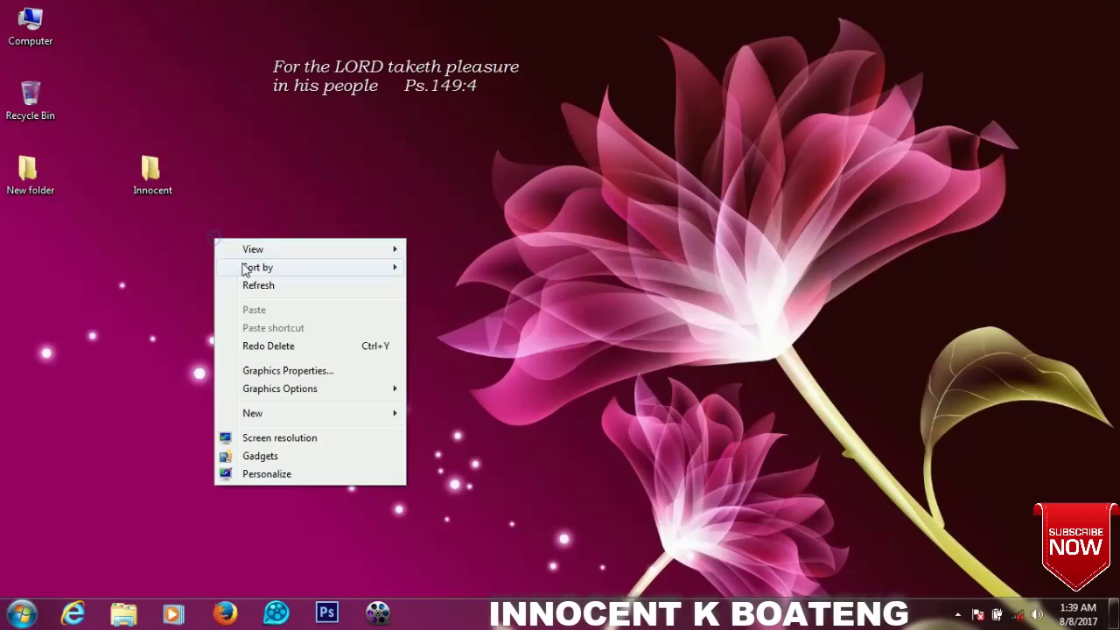
pyautogui.click(224, 286)
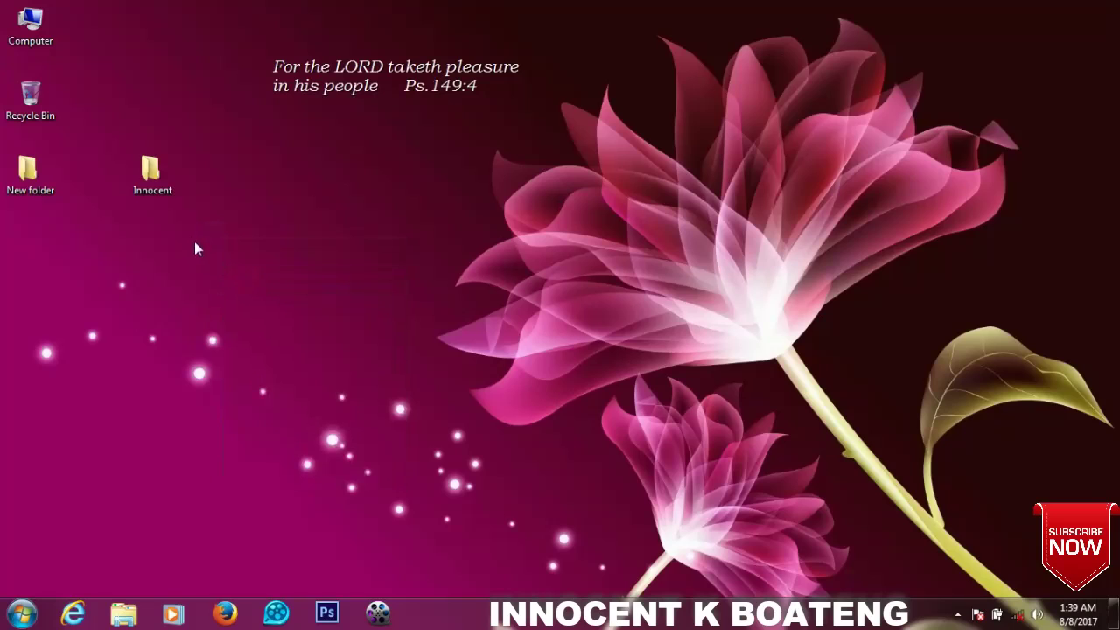
# - Open the Innocent folder's Properties at the Security tab
pyautogui.rightClick(159, 192)
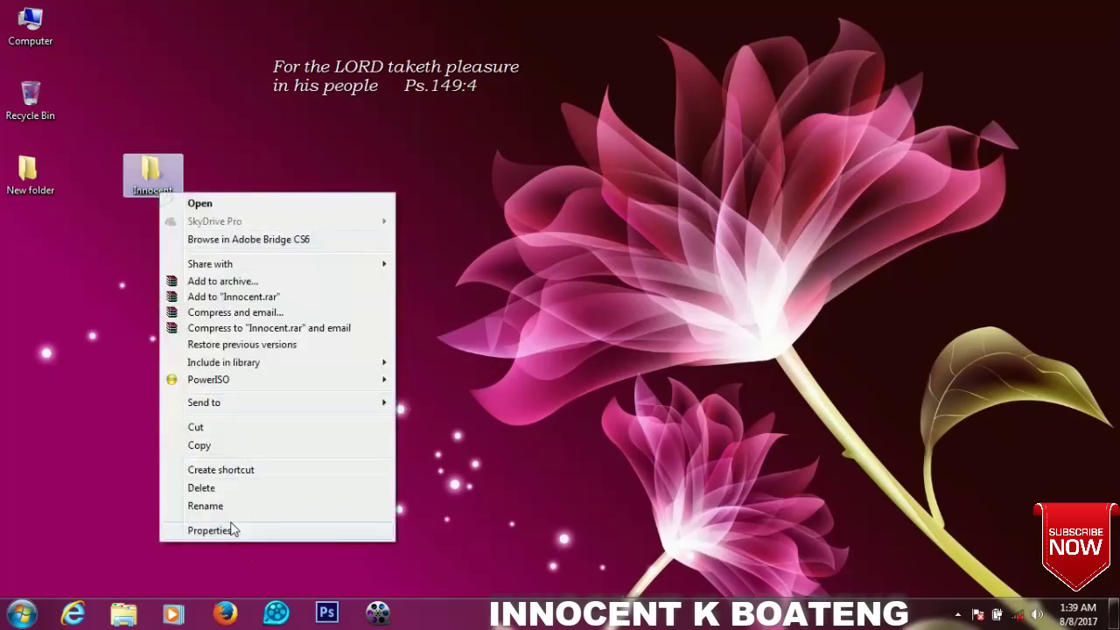
pyautogui.click(230, 531)
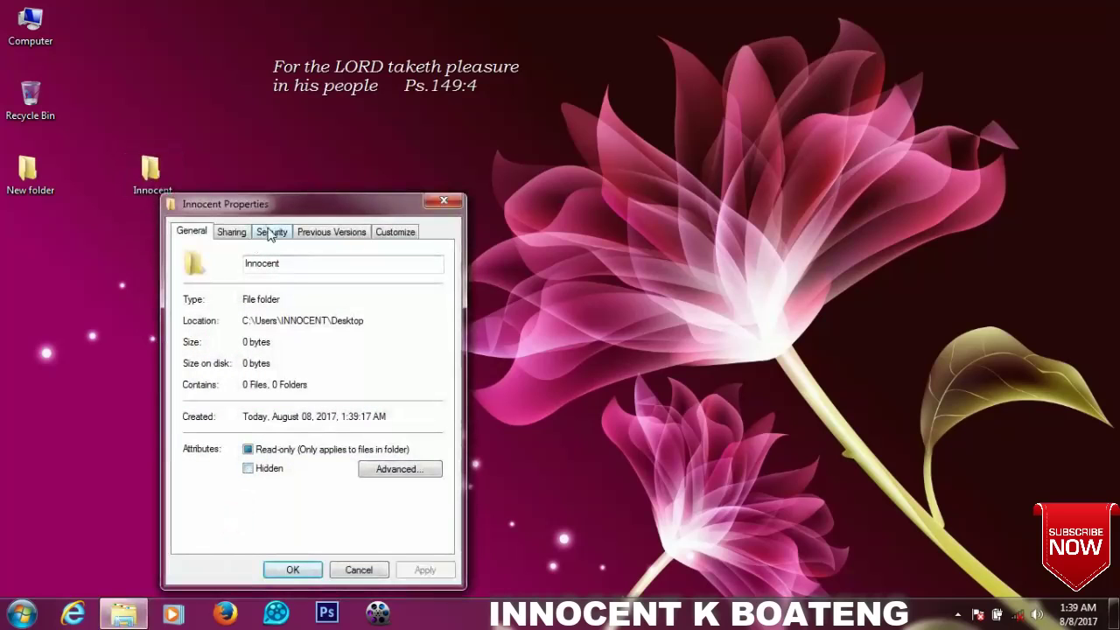
pyautogui.click(269, 232)
pyautogui.moveTo(291, 211); pyautogui.dragTo(265, 95)
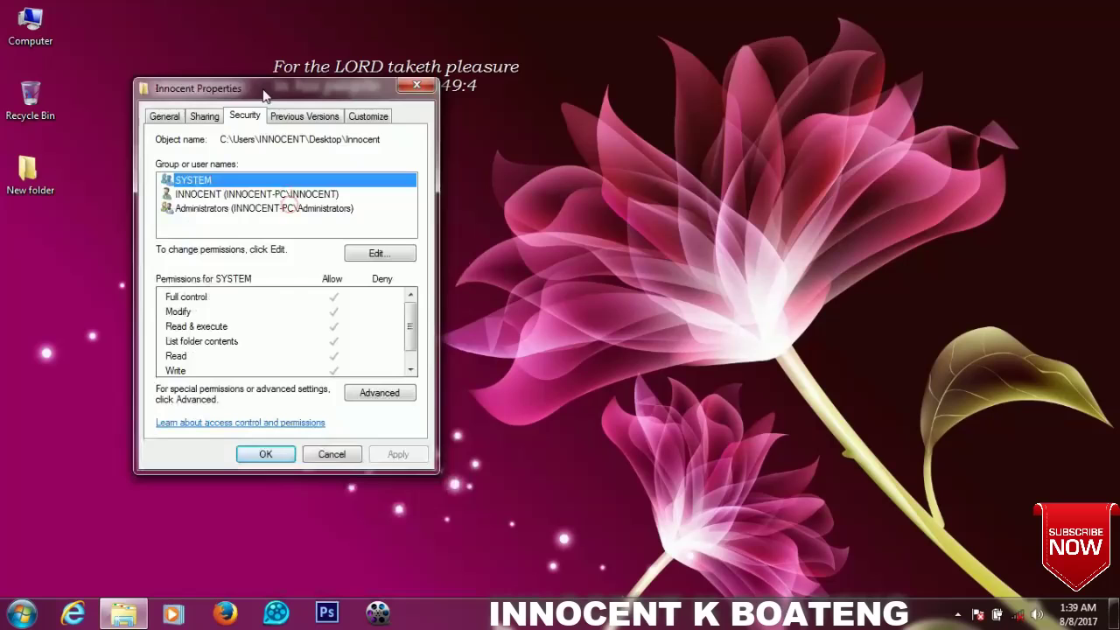
# - Deny Full control to the INNOCENT user, accept the security warning, and close both dialogs
pyautogui.click(378, 254)
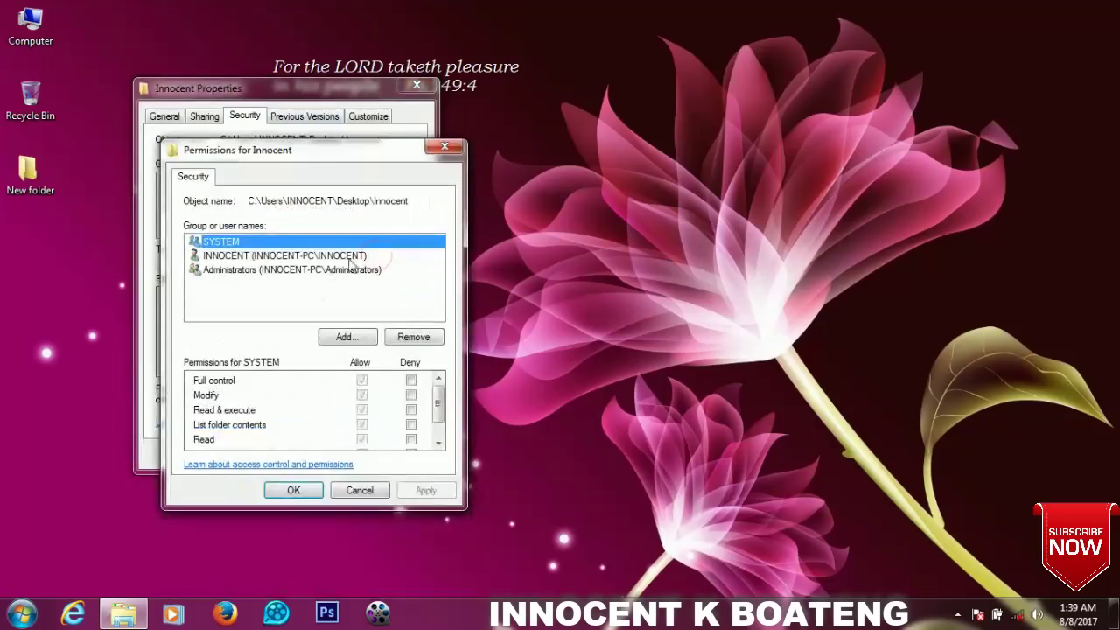
pyautogui.click(308, 255)
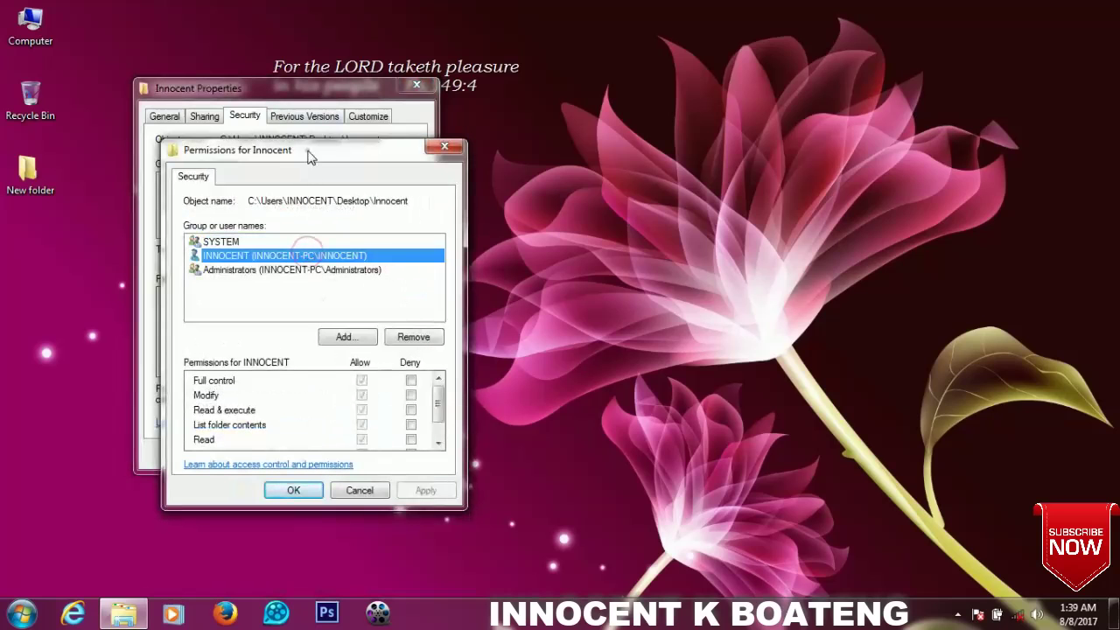
pyautogui.moveTo(313, 155); pyautogui.dragTo(291, 45)
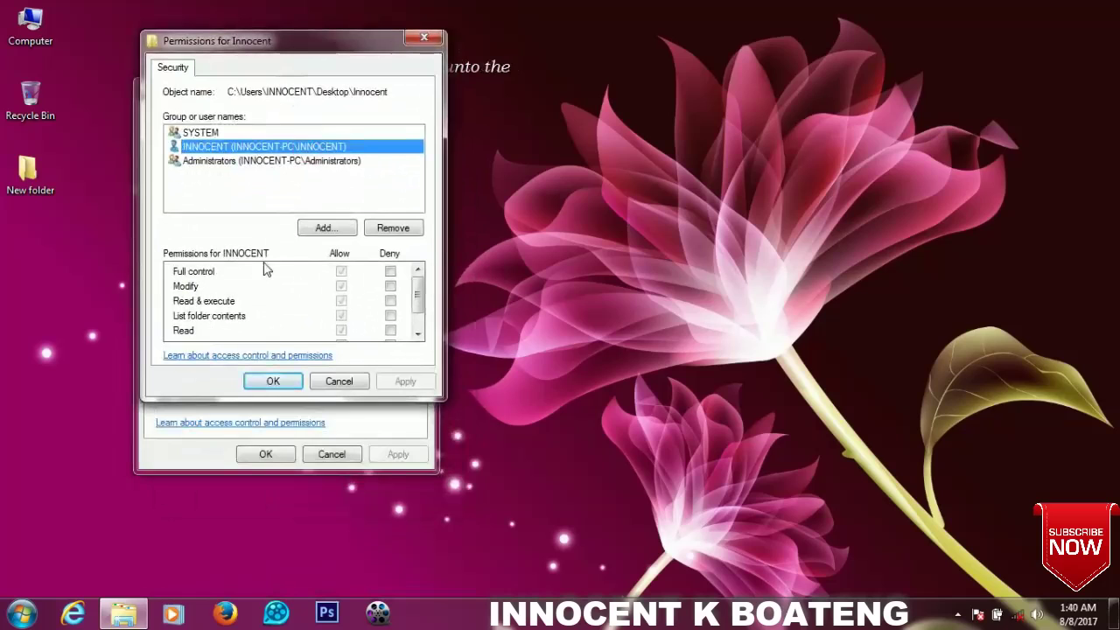
pyautogui.click(390, 273)
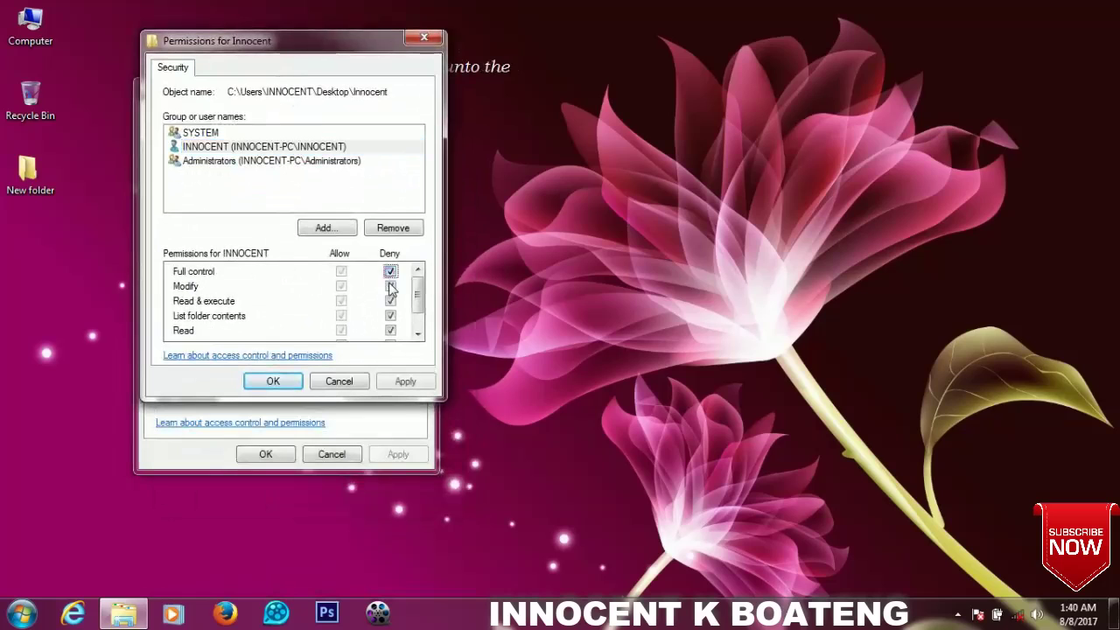
pyautogui.click(412, 388)
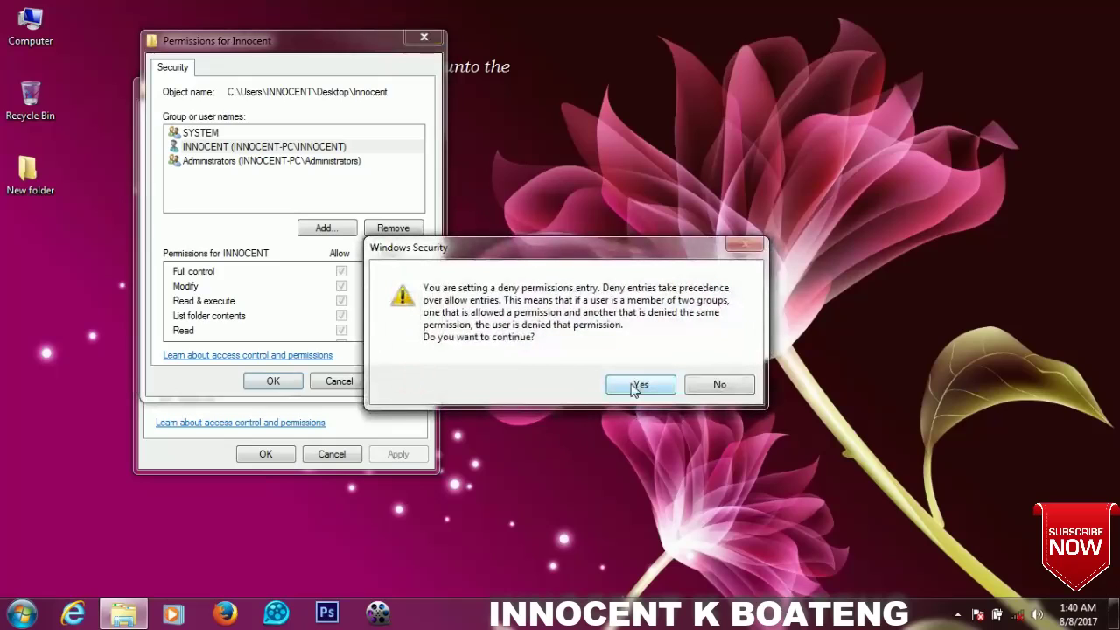
pyautogui.click(636, 387)
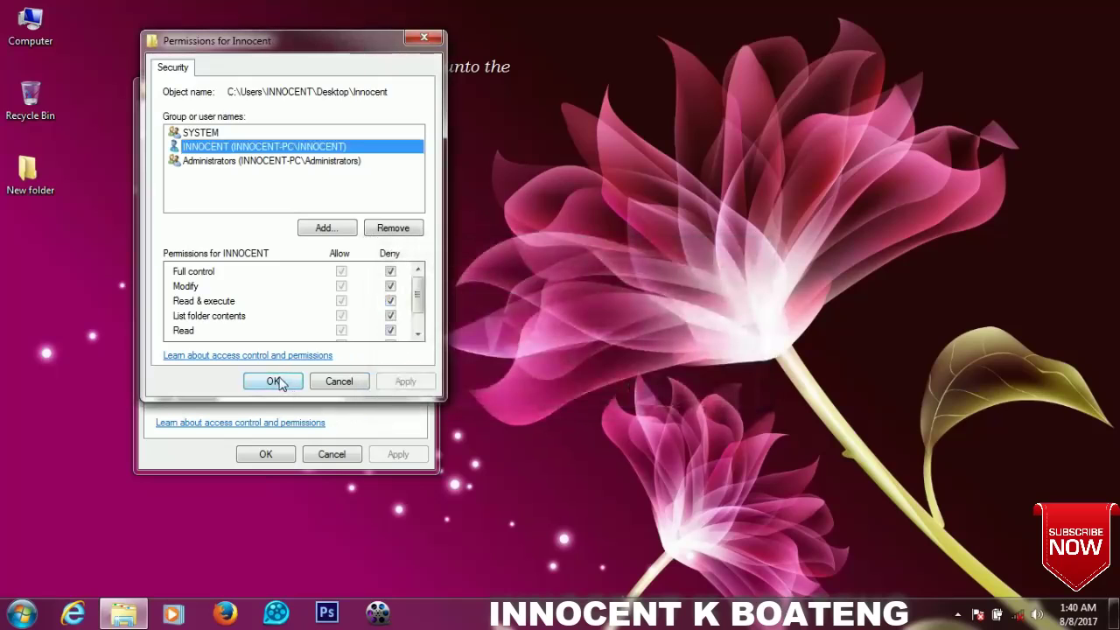
pyautogui.click(277, 383)
pyautogui.click(412, 88)
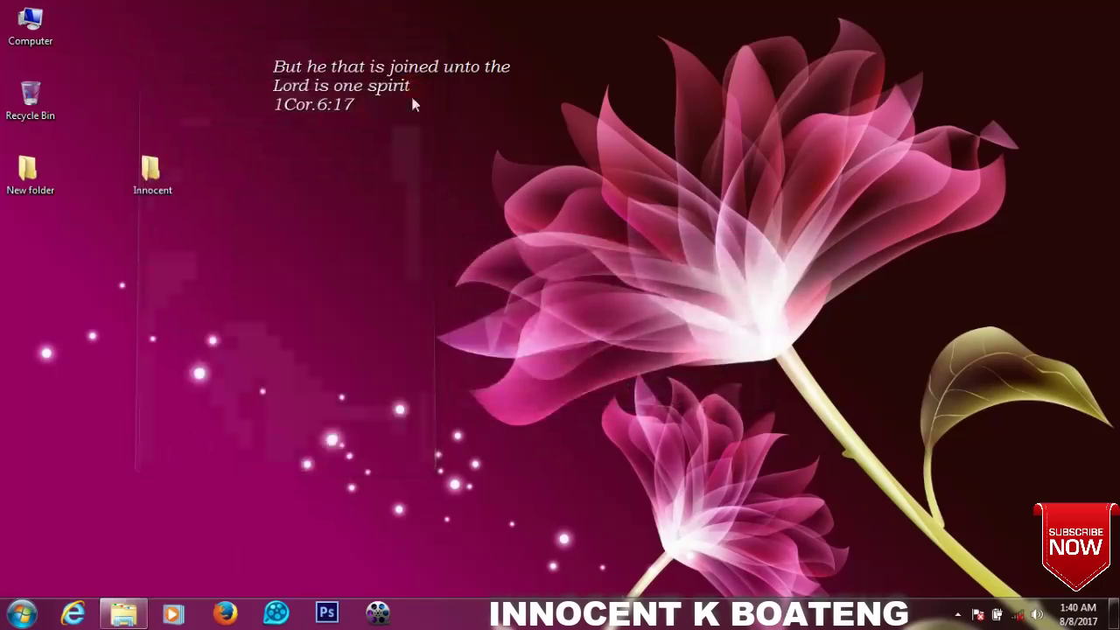
pyautogui.rightClick(160, 188)
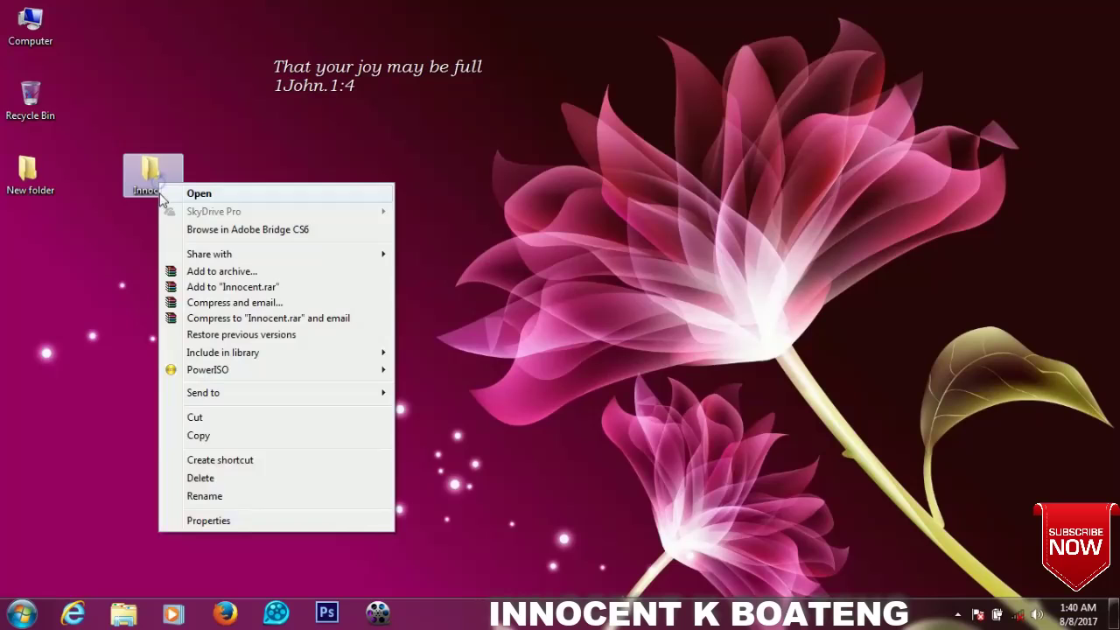
pyautogui.click(211, 480)
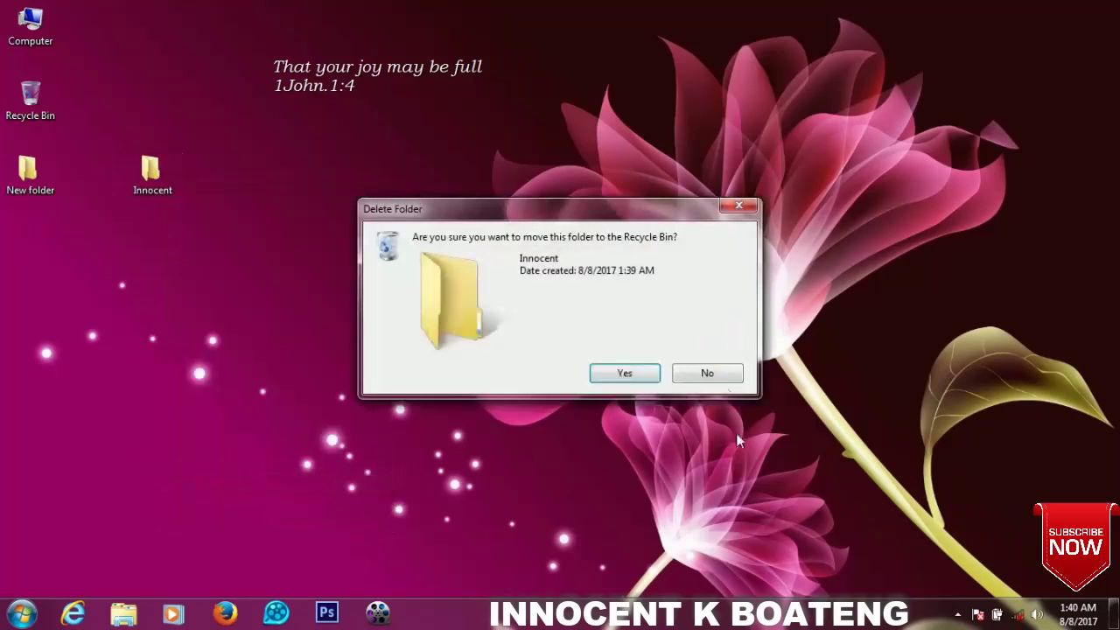
pyautogui.click(621, 371)
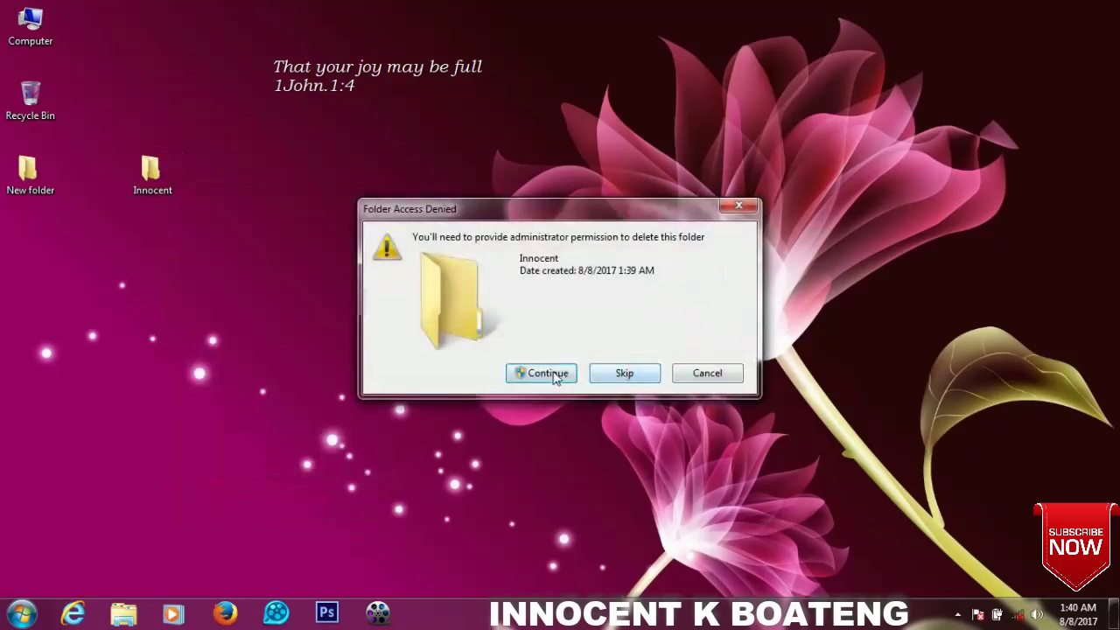
pyautogui.click(543, 373)
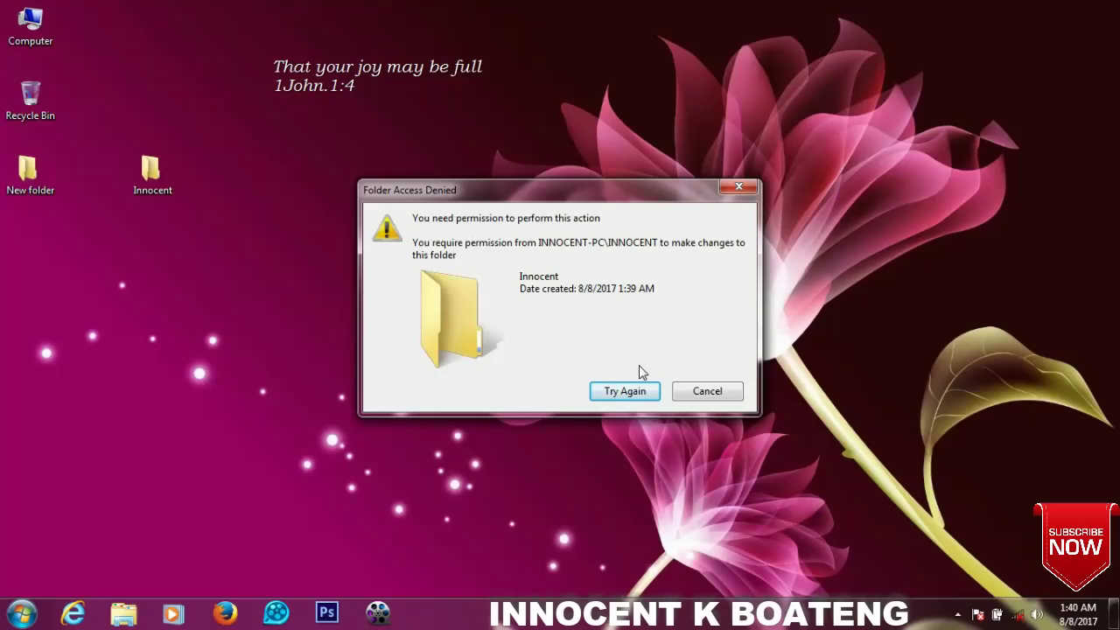
pyautogui.click(740, 188)
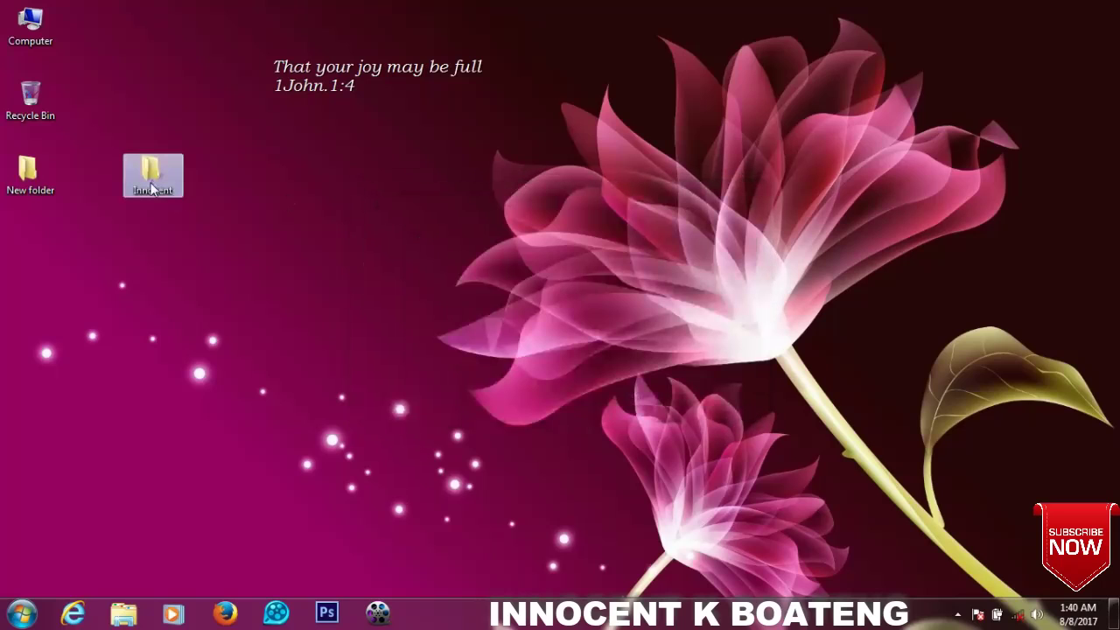
pyautogui.moveTo(153, 175)
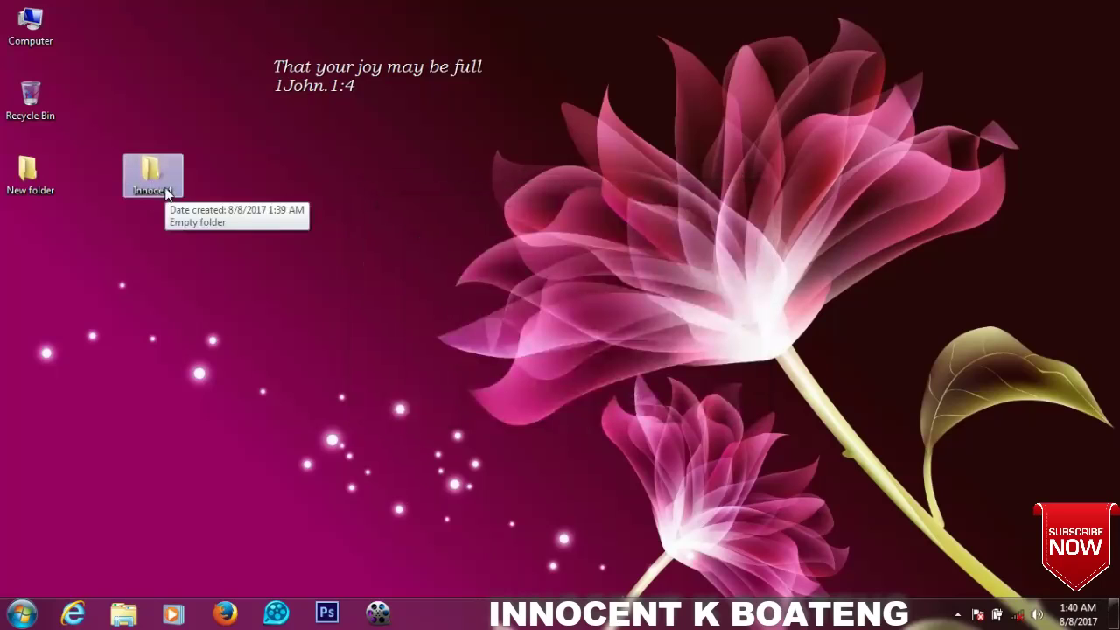
# - Open the Innocent folder's Security permissions for editing
pyautogui.rightClick(166, 190)
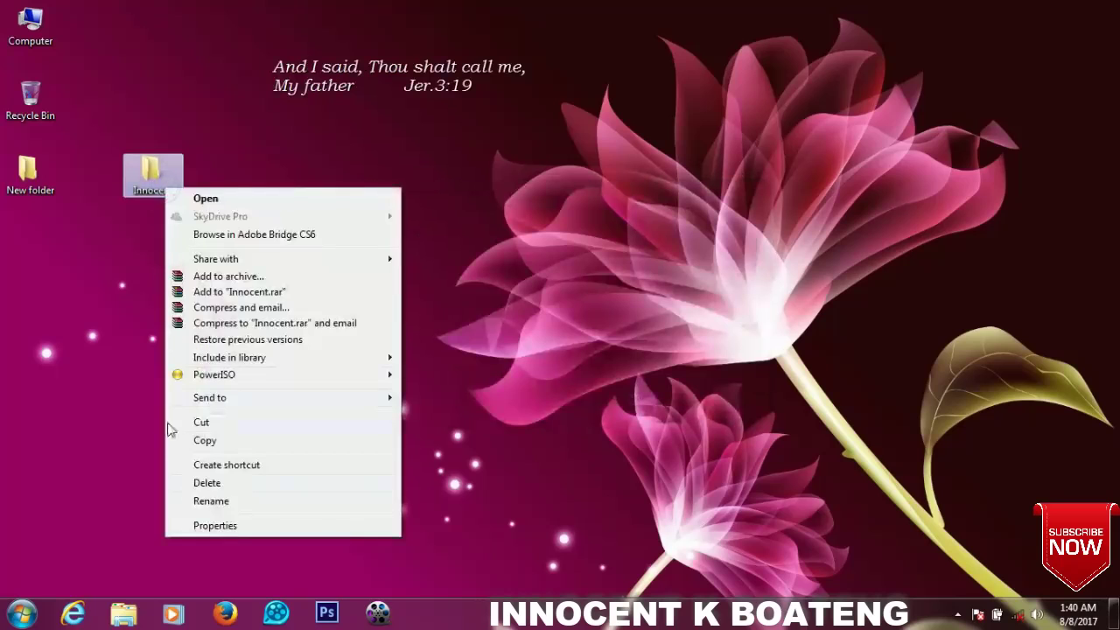
pyautogui.click(204, 526)
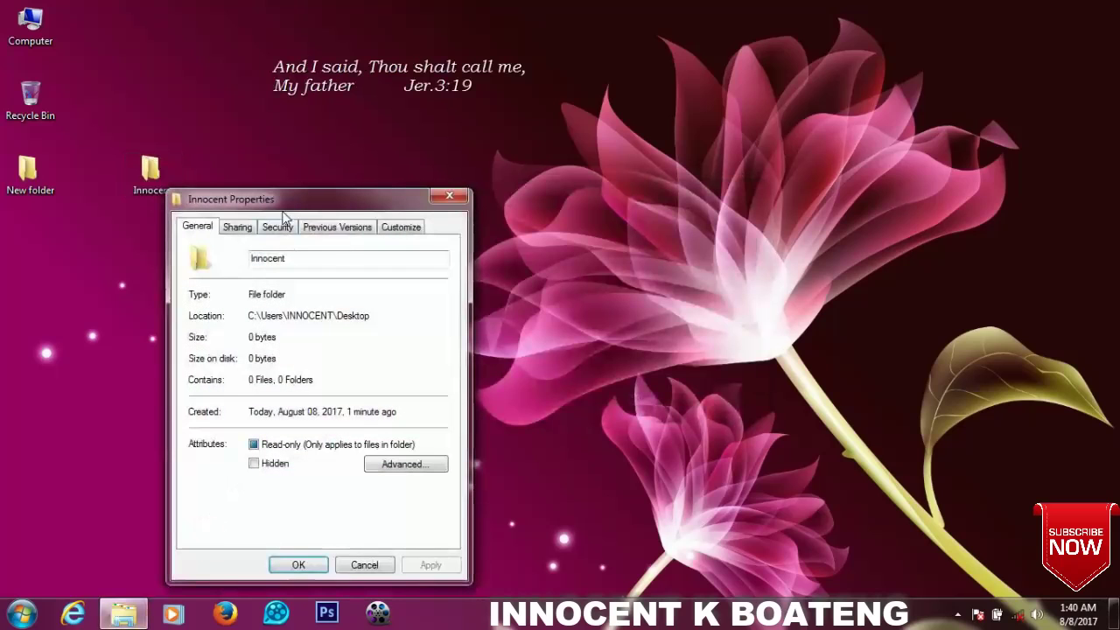
pyautogui.click(280, 227)
pyautogui.click(412, 363)
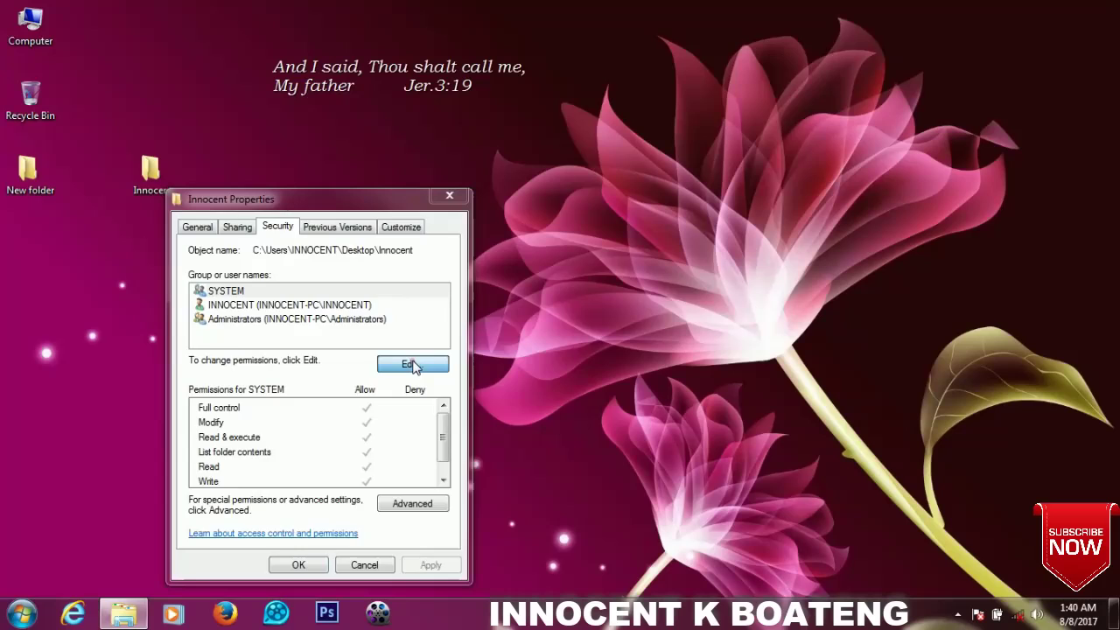
pyautogui.moveTo(325, 228); pyautogui.dragTo(325, 112)
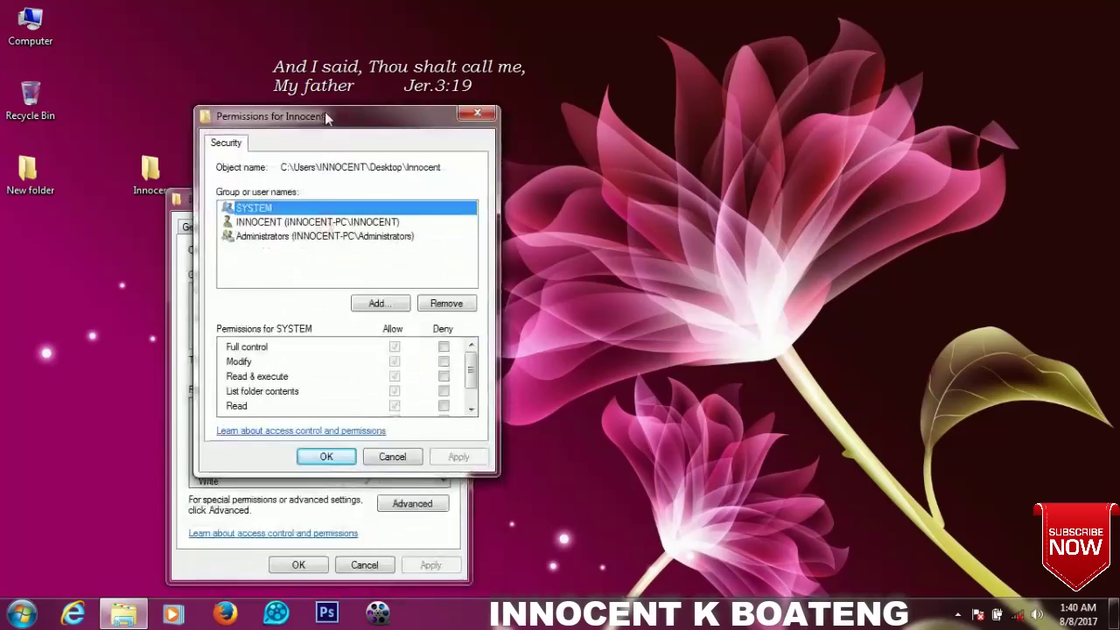
# - Clear INNOCENT's Deny on Full control, List folder contents and Read, and apply
pyautogui.click(326, 222)
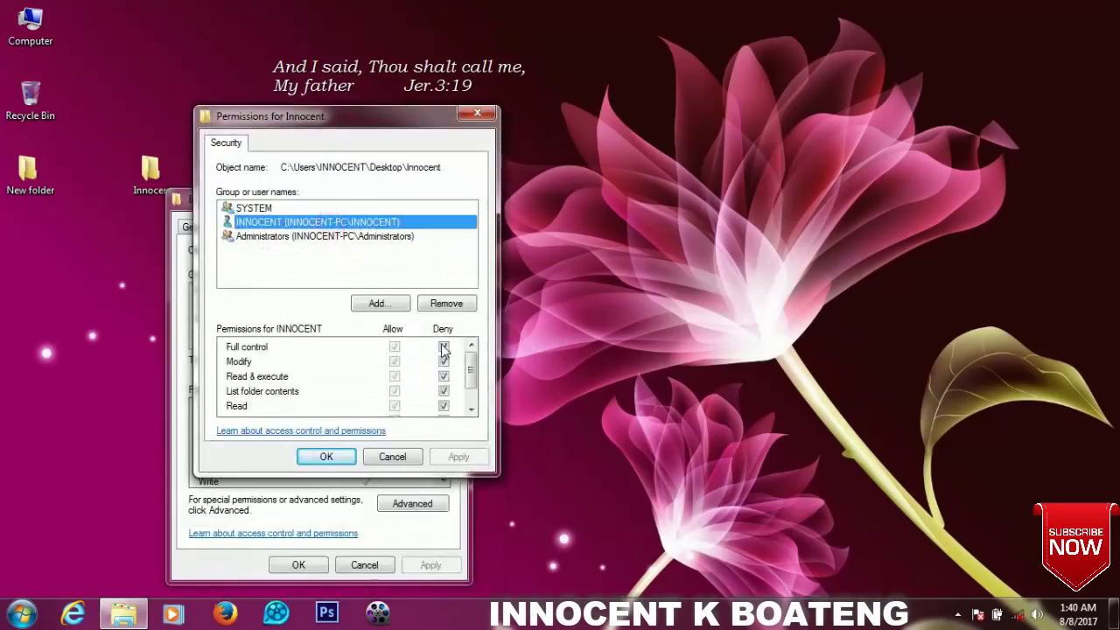
pyautogui.click(443, 347)
pyautogui.click(444, 376)
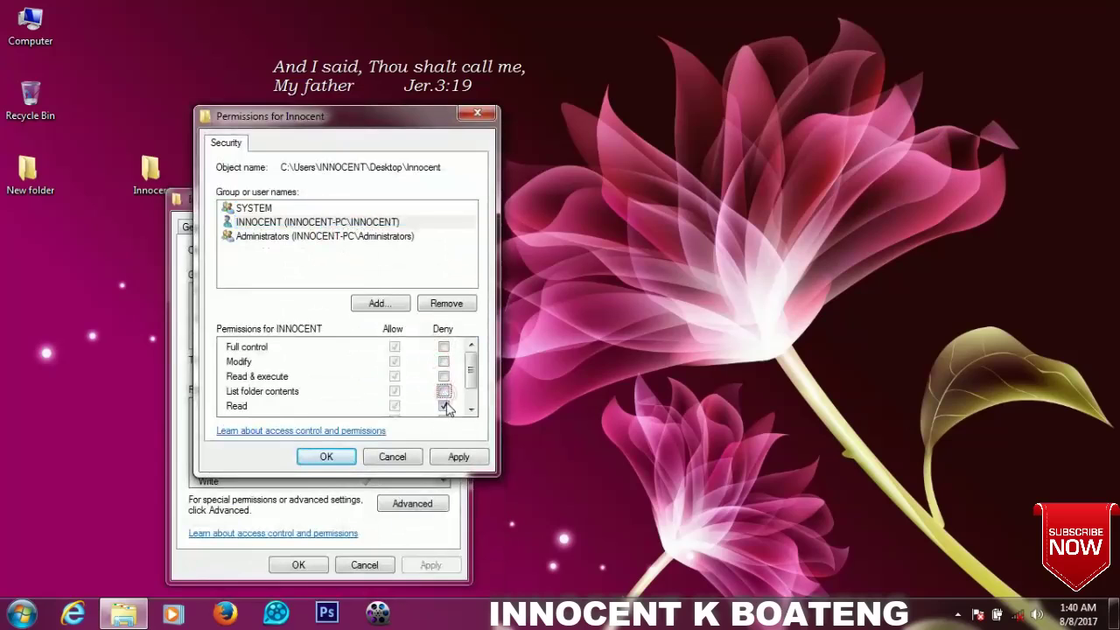
pyautogui.click(443, 406)
pyautogui.click(473, 465)
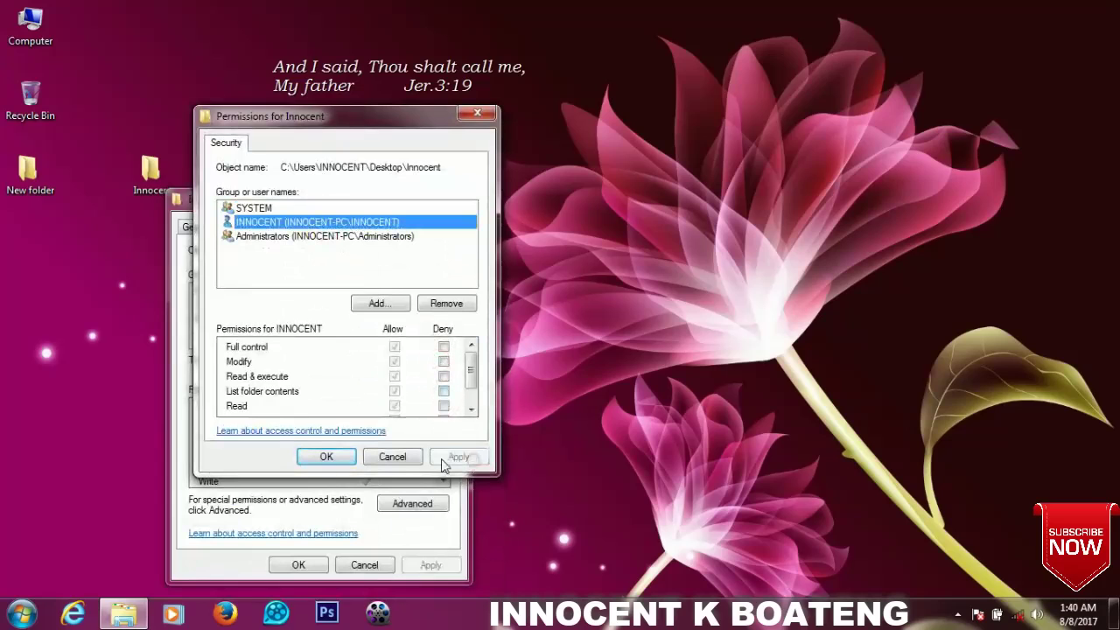
pyautogui.click(341, 459)
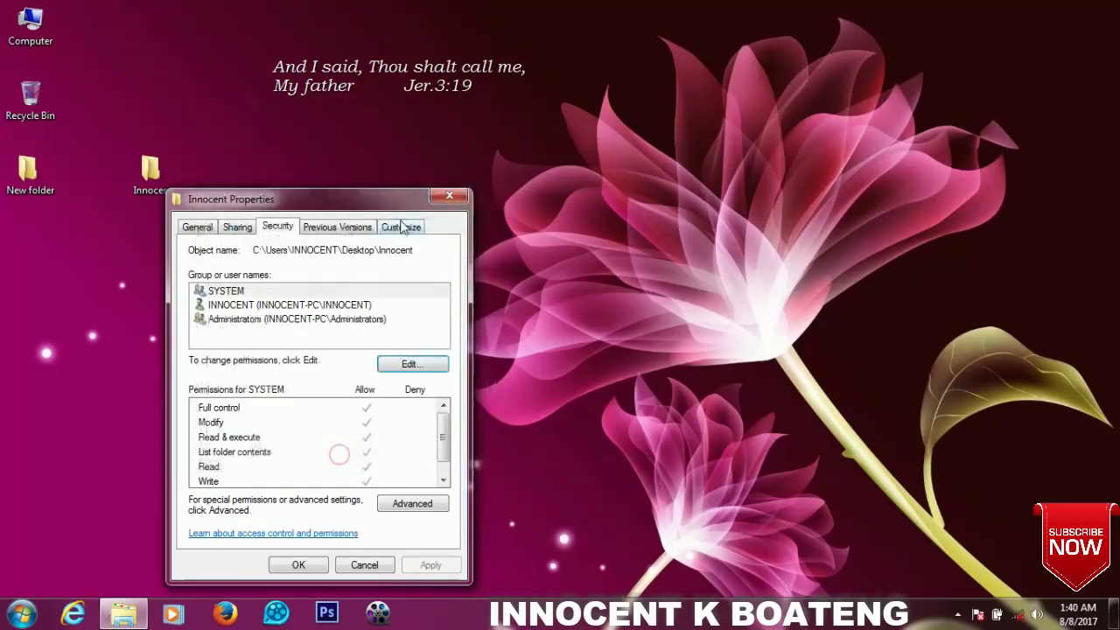
# - Close Properties and delete the Innocent folder to the Recycle Bin
pyautogui.click(444, 196)
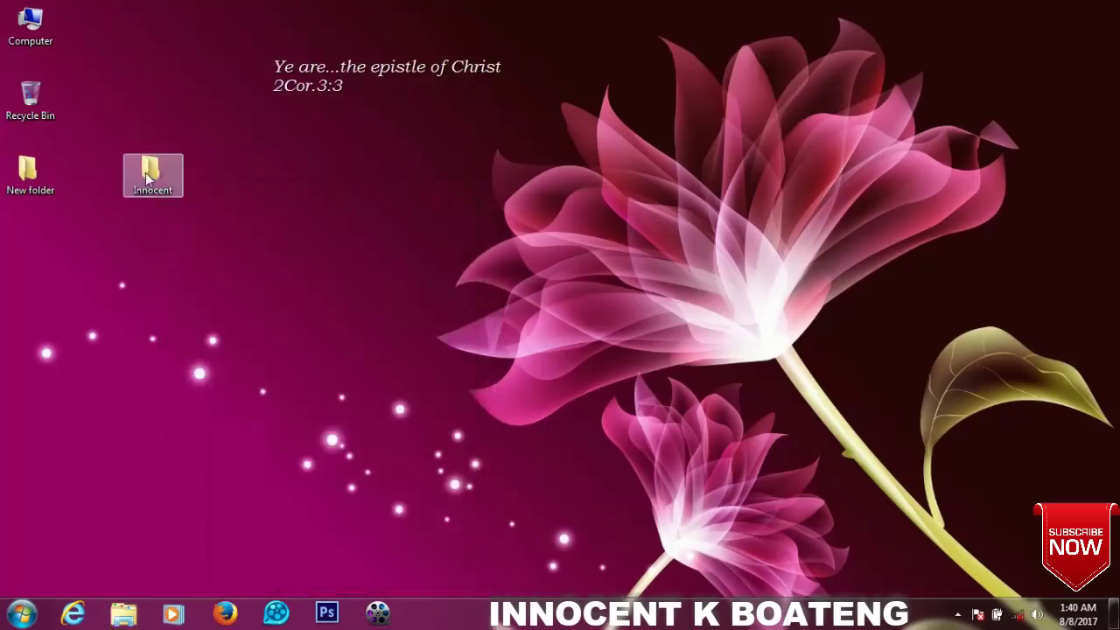
pyautogui.rightClick(147, 178)
pyautogui.click(229, 468)
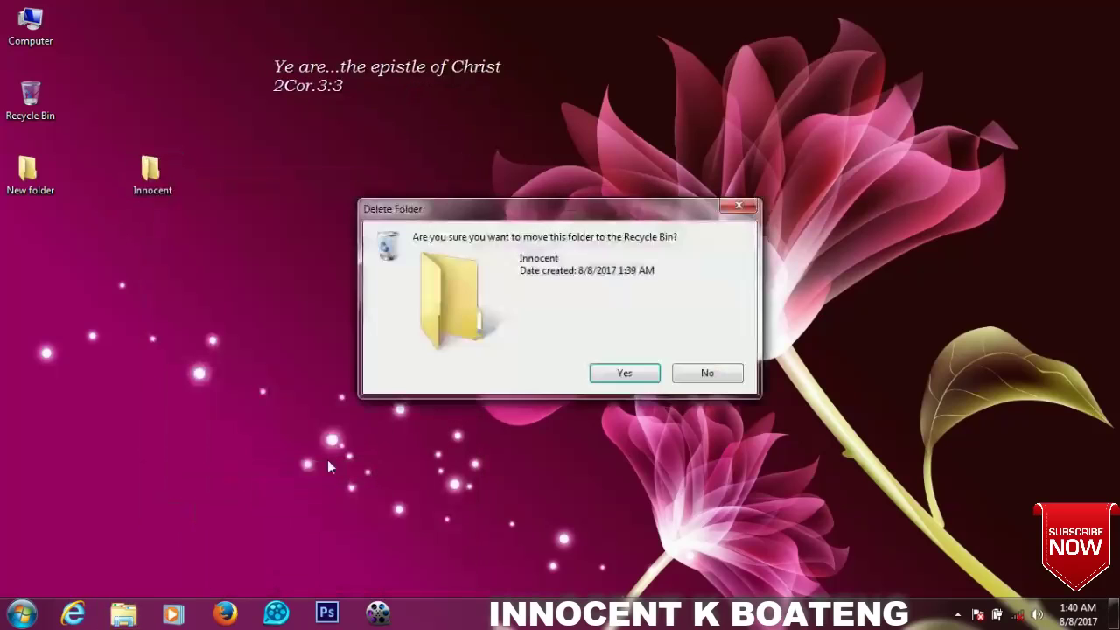
pyautogui.click(624, 373)
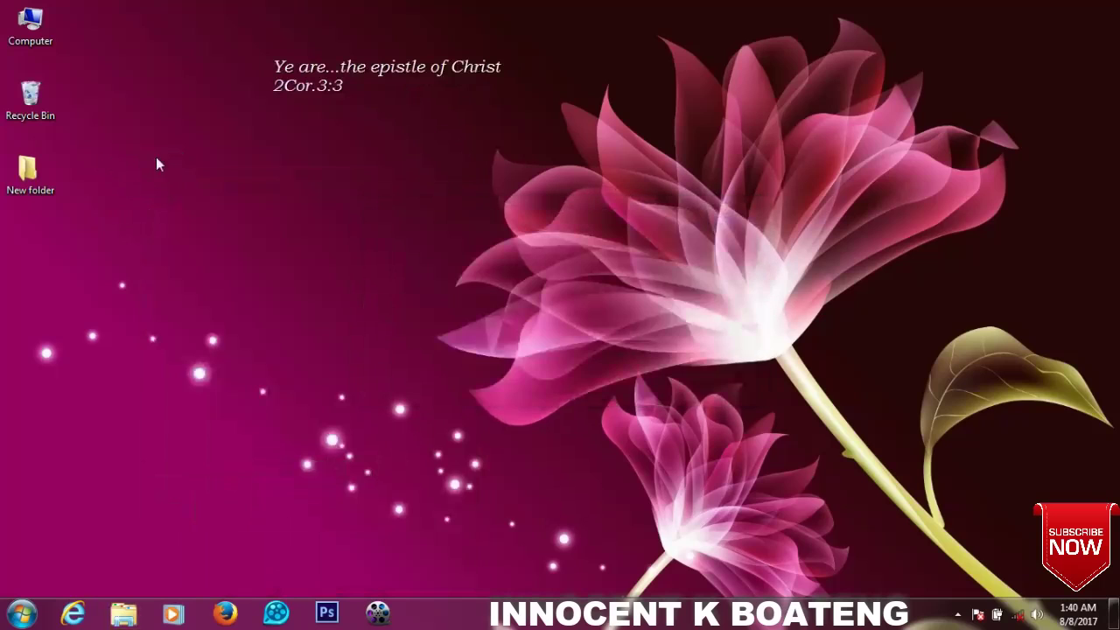
# - Refresh the desktop to confirm Innocent is gone
pyautogui.rightClick(158, 165)
pyautogui.click(199, 203)
pyautogui.rightClick(174, 215)
pyautogui.click(218, 260)
pyautogui.rightClick(197, 237)
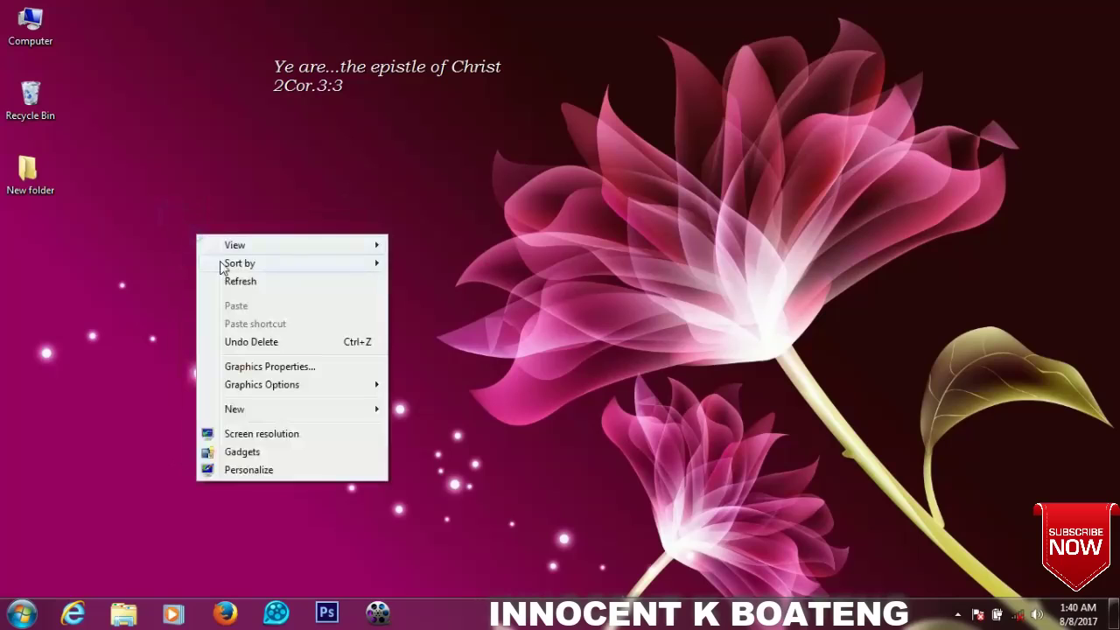
# - Refresh the desktop, launch a console through Run from Start search, then close it
pyautogui.click(221, 281)
pyautogui.click(21, 613)
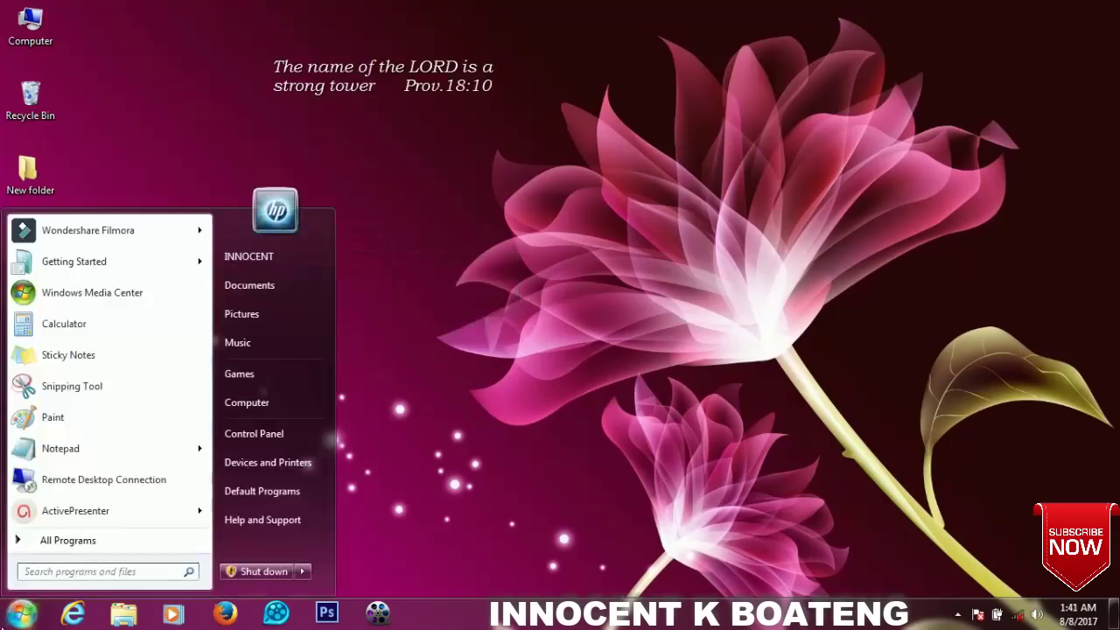
pyautogui.write('run')
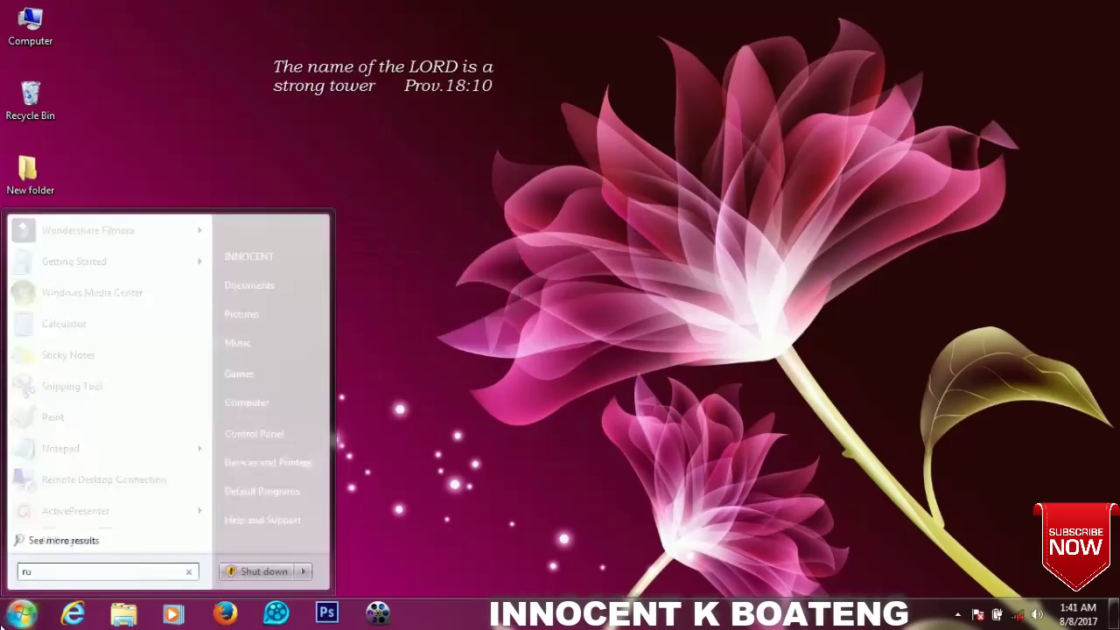
pyautogui.press('Return')
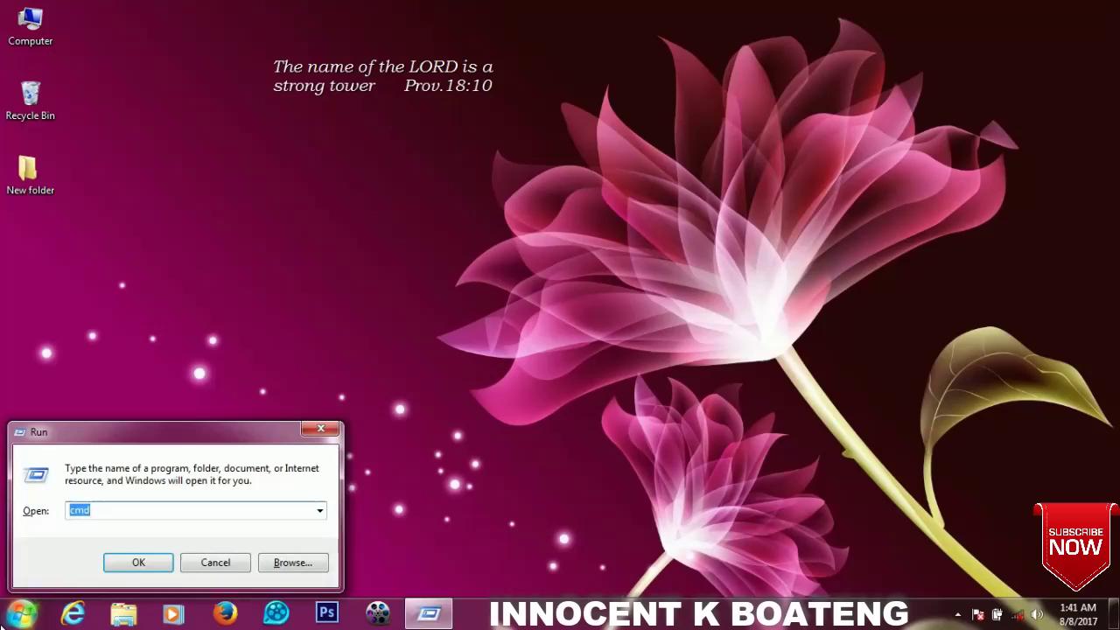
pyautogui.click(138, 563)
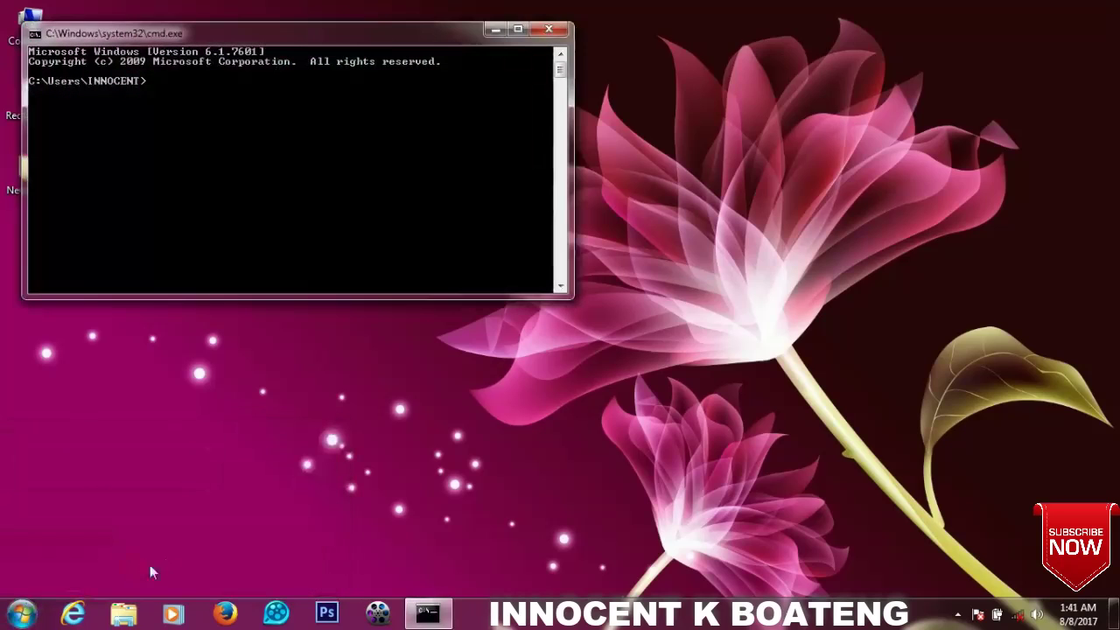
pyautogui.click(549, 33)
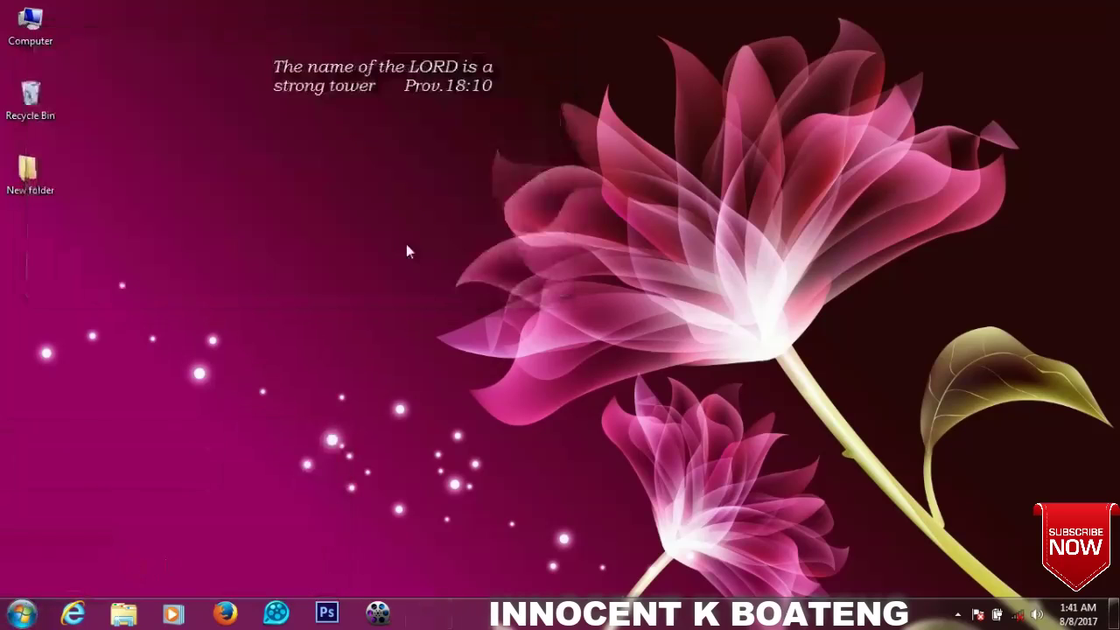
# - Launch cmd from Start search, close it, and reopen it via the Win+R Run box
pyautogui.click(7, 623)
pyautogui.write('cmd')
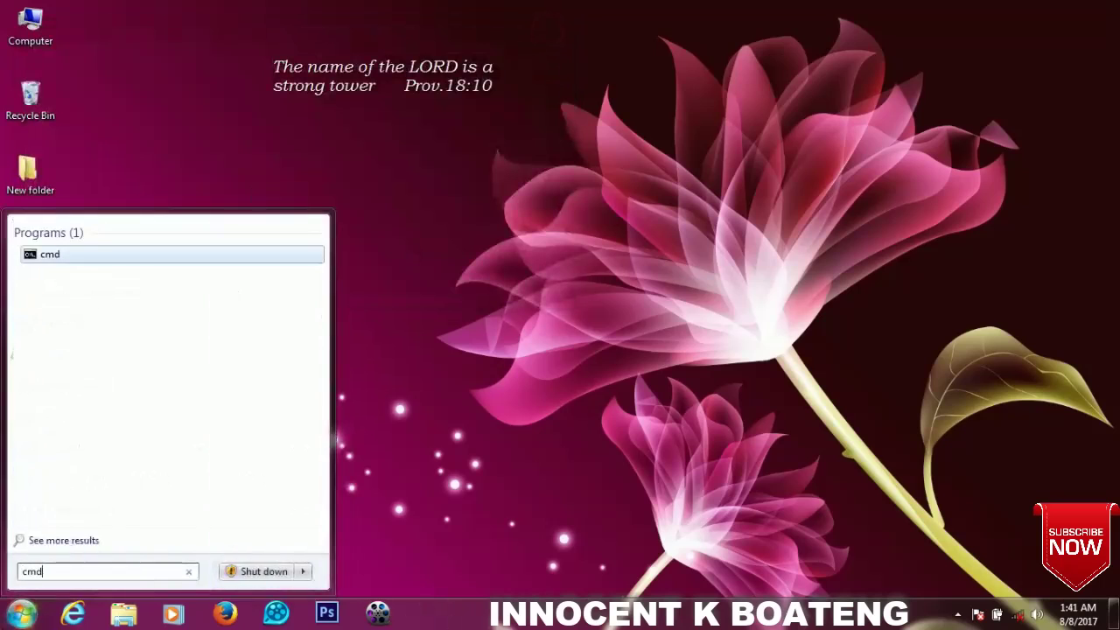
pyautogui.press('Return')
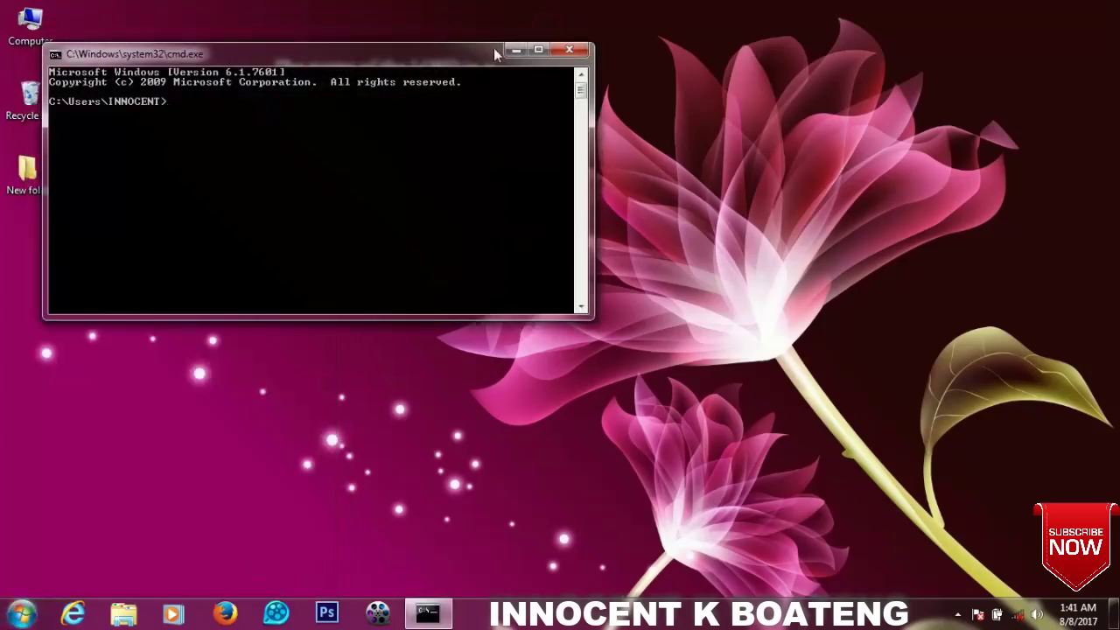
pyautogui.moveTo(494, 53); pyautogui.dragTo(387, 85)
pyautogui.click(444, 83)
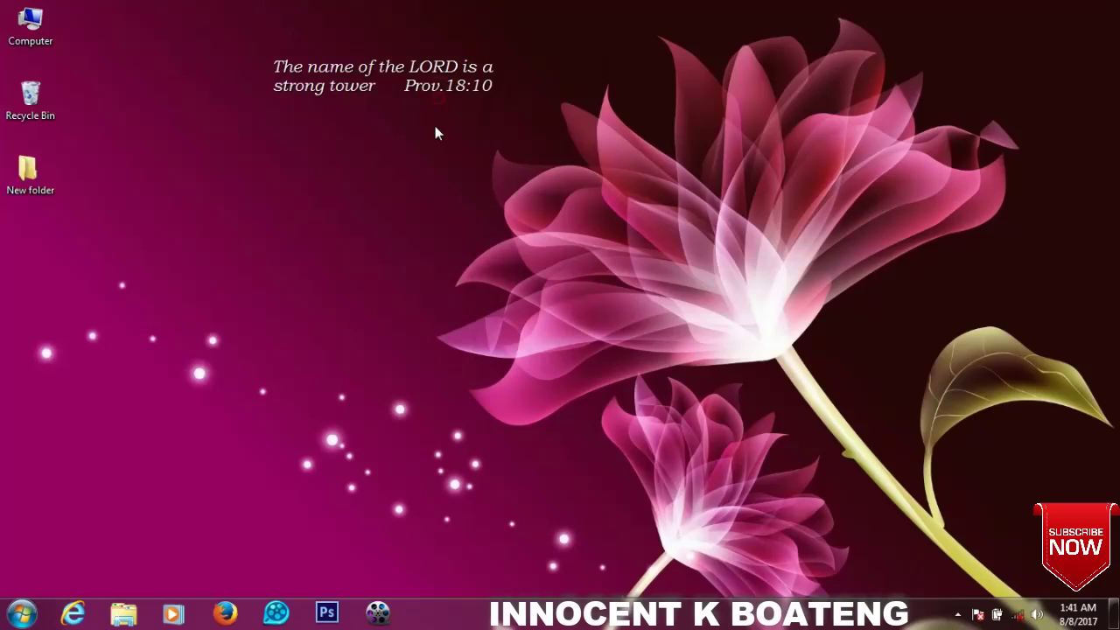
pyautogui.press('super+r')
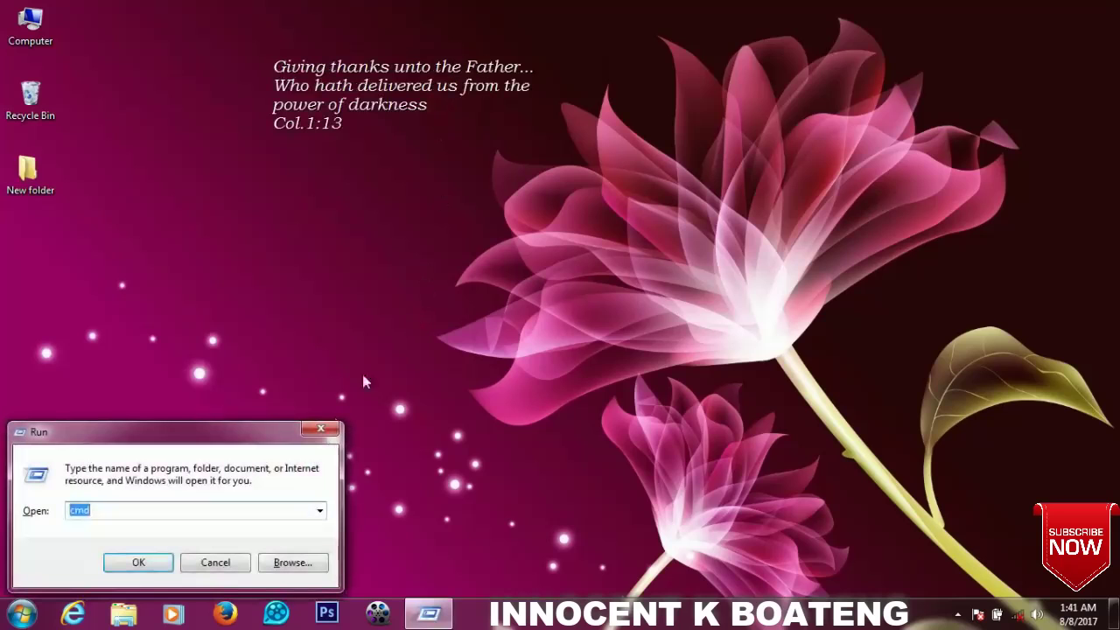
pyautogui.click(139, 565)
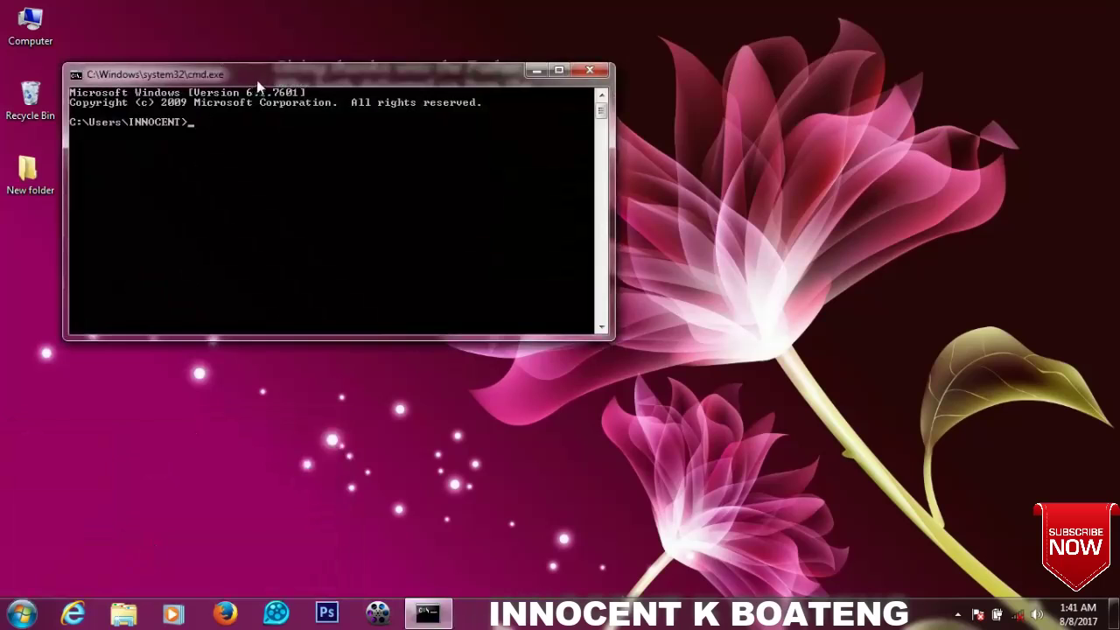
# - Switch the console to drive D: and create the reserved-name folder with md lpt1\
pyautogui.moveTo(257, 79); pyautogui.dragTo(321, 88)
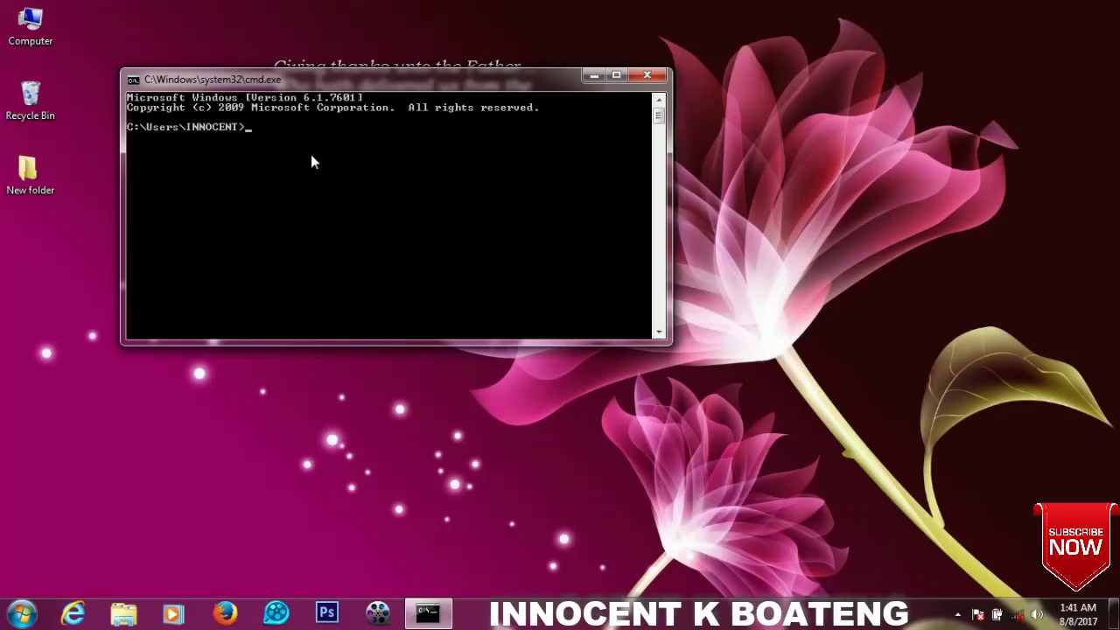
pyautogui.write('d')
pyautogui.write(':')
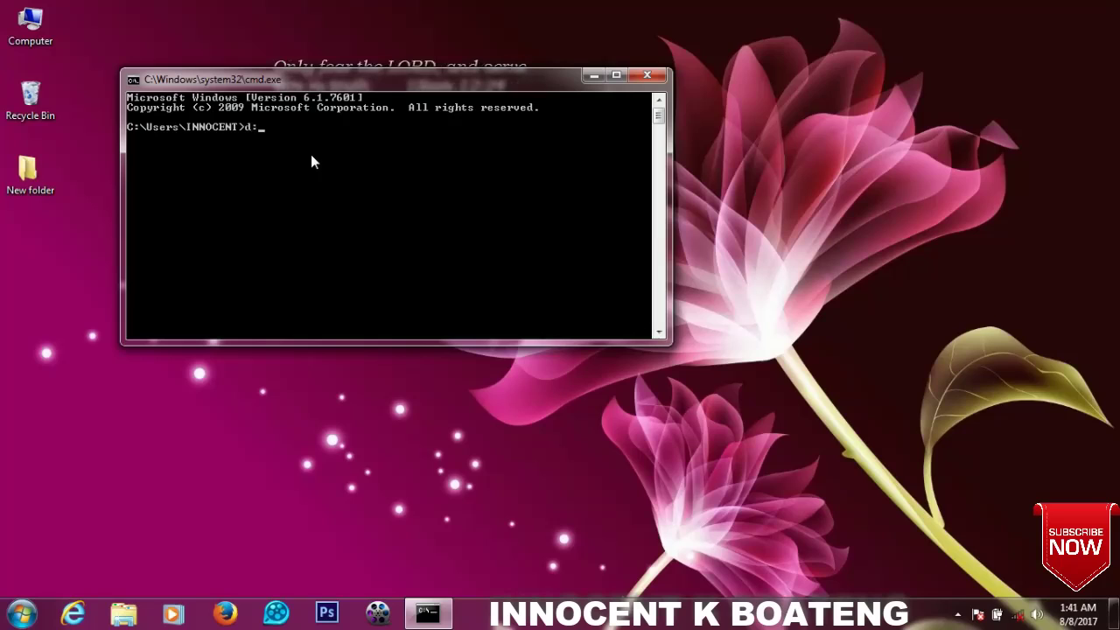
pyautogui.press('Return')
pyautogui.write('md')
pyautogui.write('lpt')
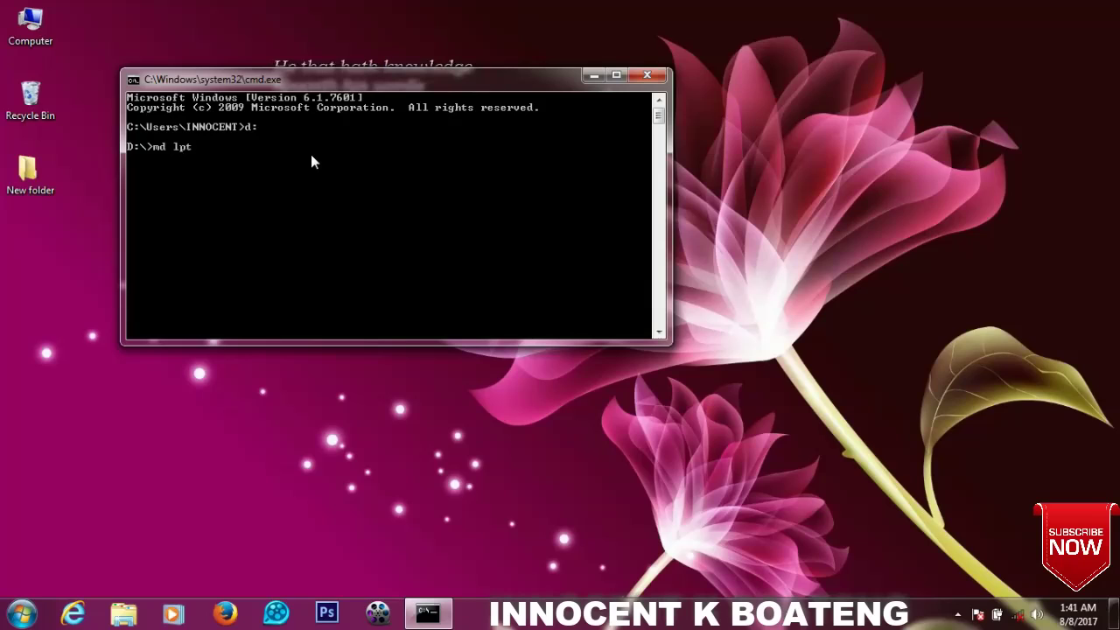
pyautogui.write('1\\')
pyautogui.press('Return')
# - Try deleting lpt1 on drive D in Explorer, then dismiss the Item Not Found error
pyautogui.click(123, 613)
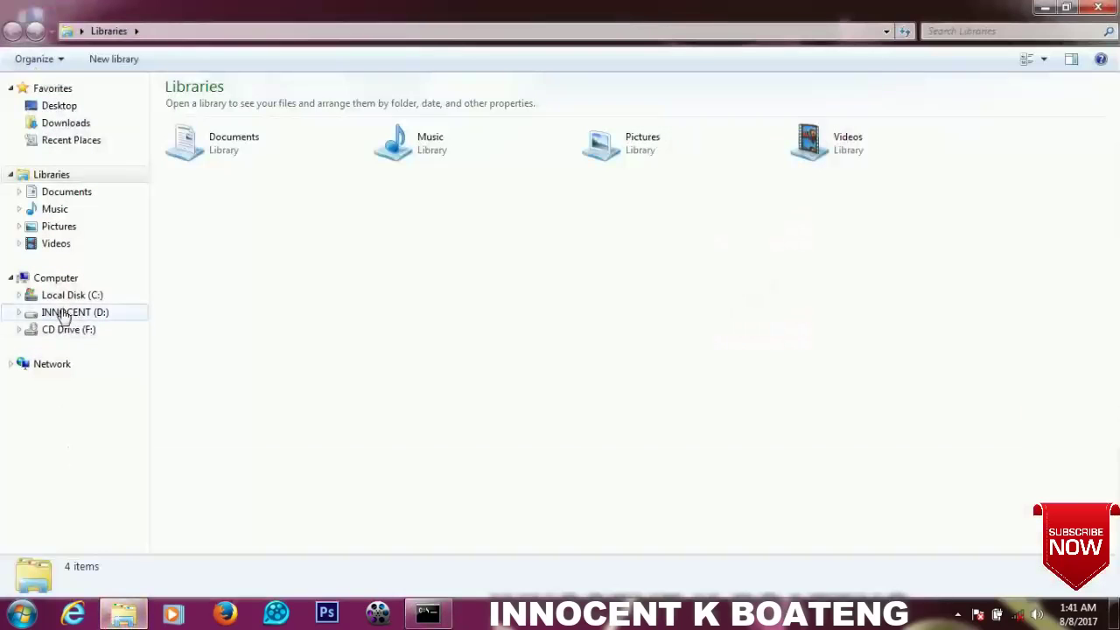
pyautogui.click(63, 314)
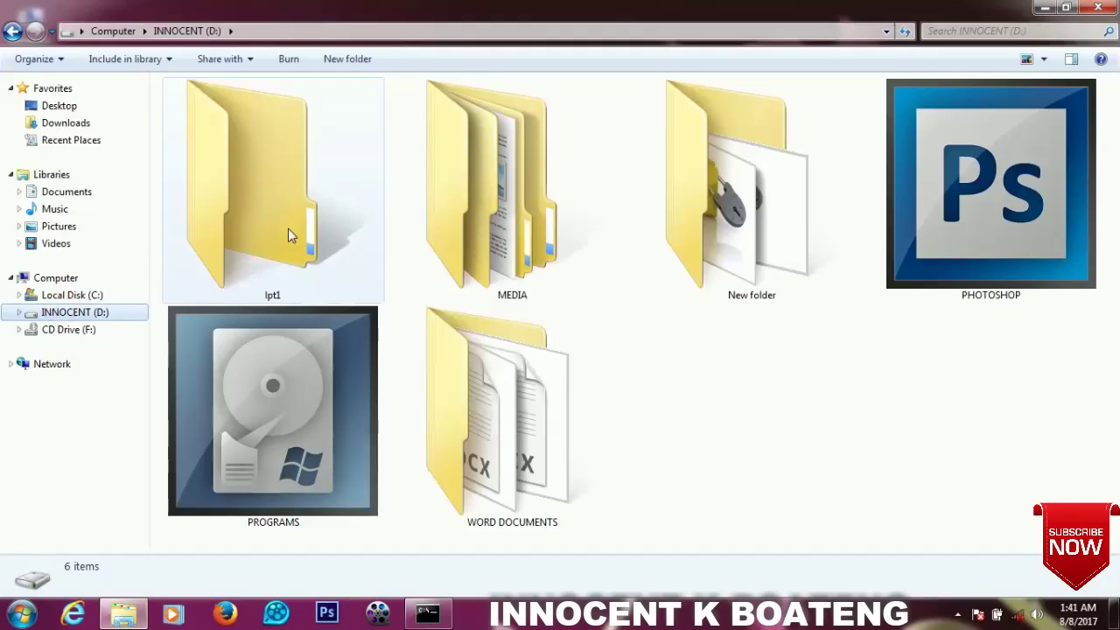
pyautogui.click(270, 204)
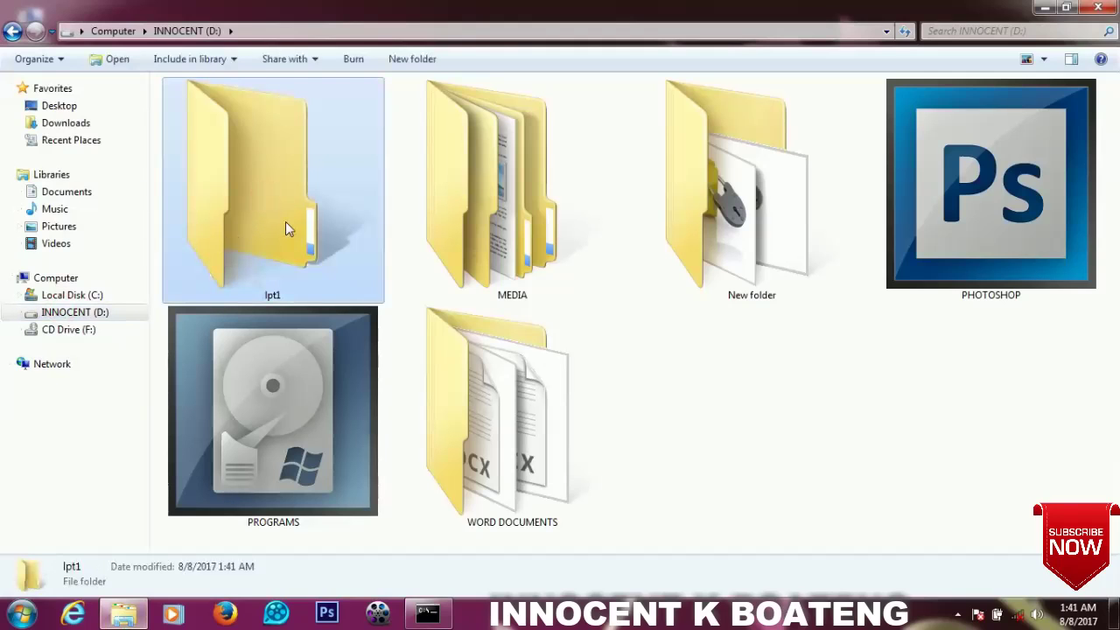
pyautogui.rightClick(286, 229)
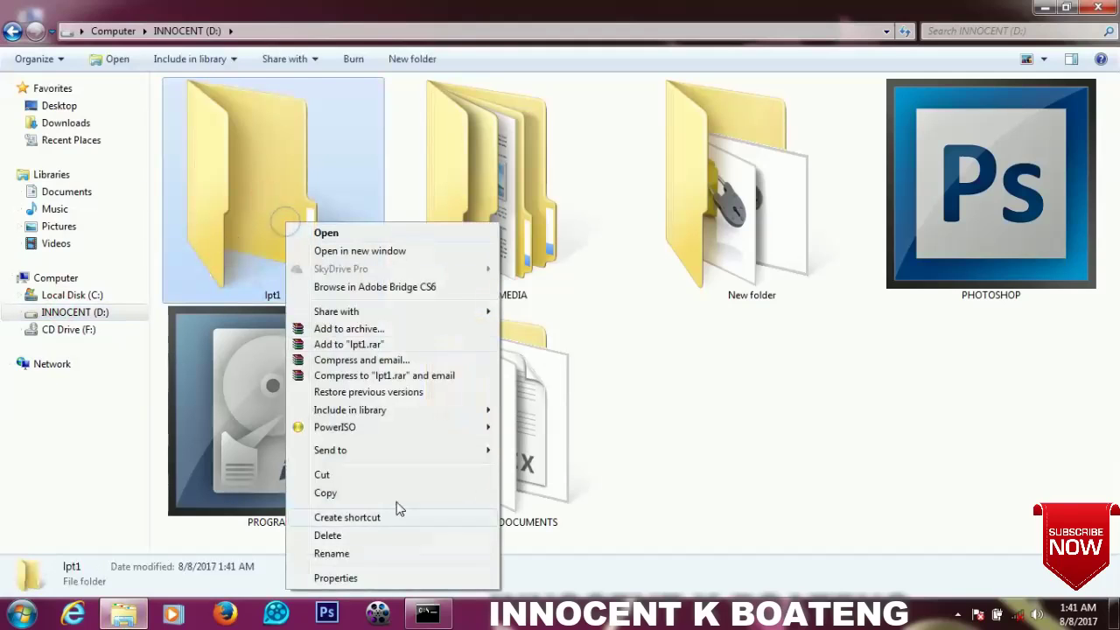
pyautogui.click(378, 537)
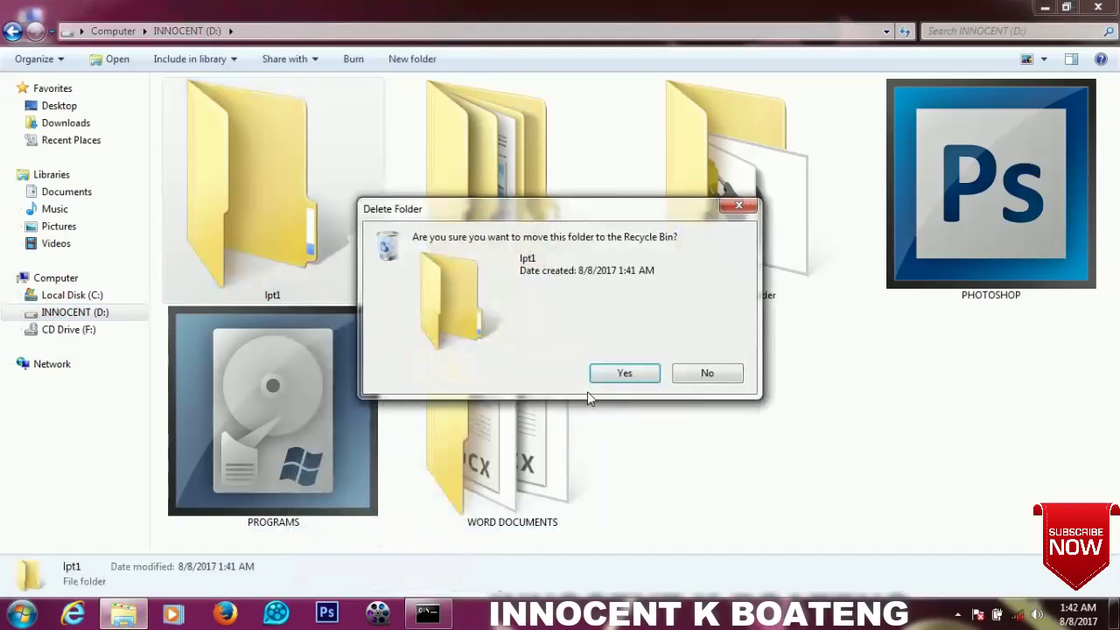
pyautogui.click(606, 378)
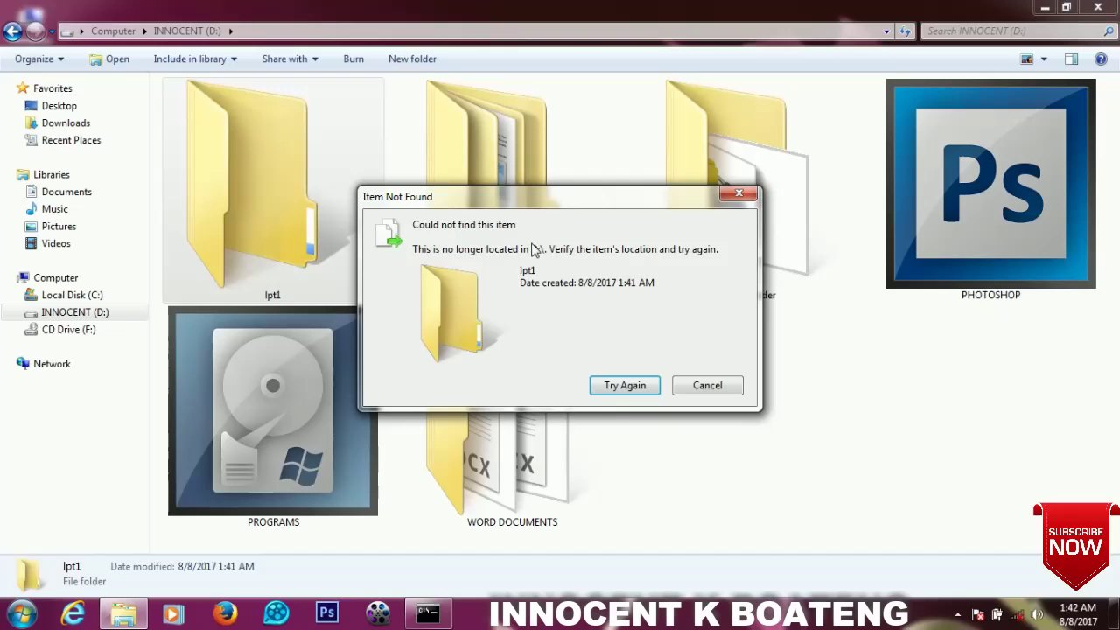
pyautogui.click(737, 195)
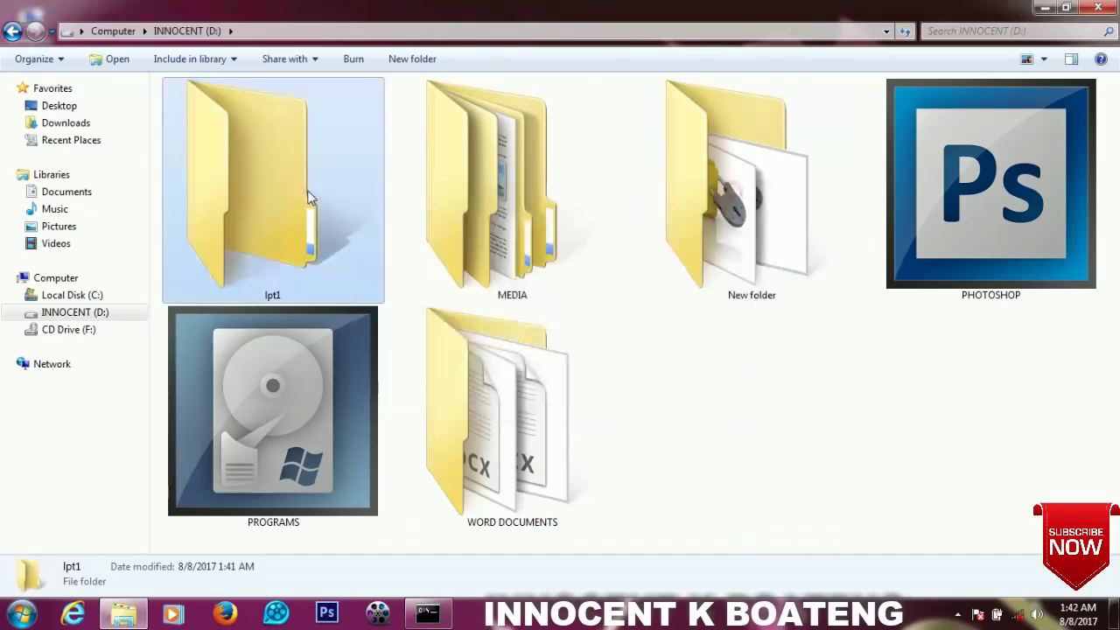
# - Check that lpt1 is empty, close Explorer and the console, and refresh the desktop
pyautogui.doubleClick(308, 191)
pyautogui.rightClick(258, 155)
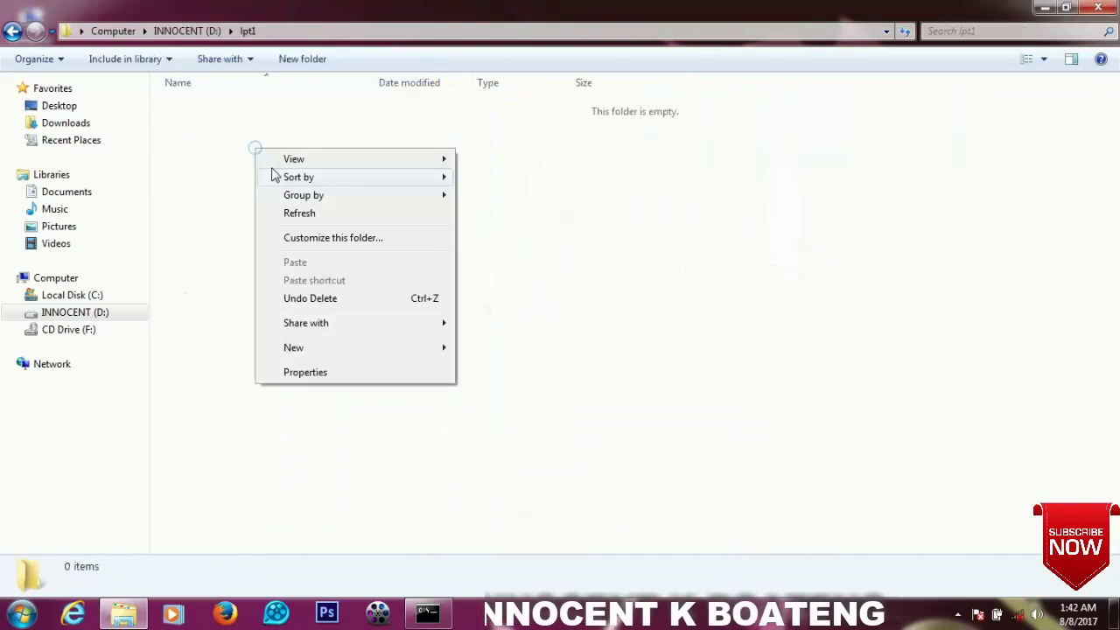
pyautogui.click(302, 214)
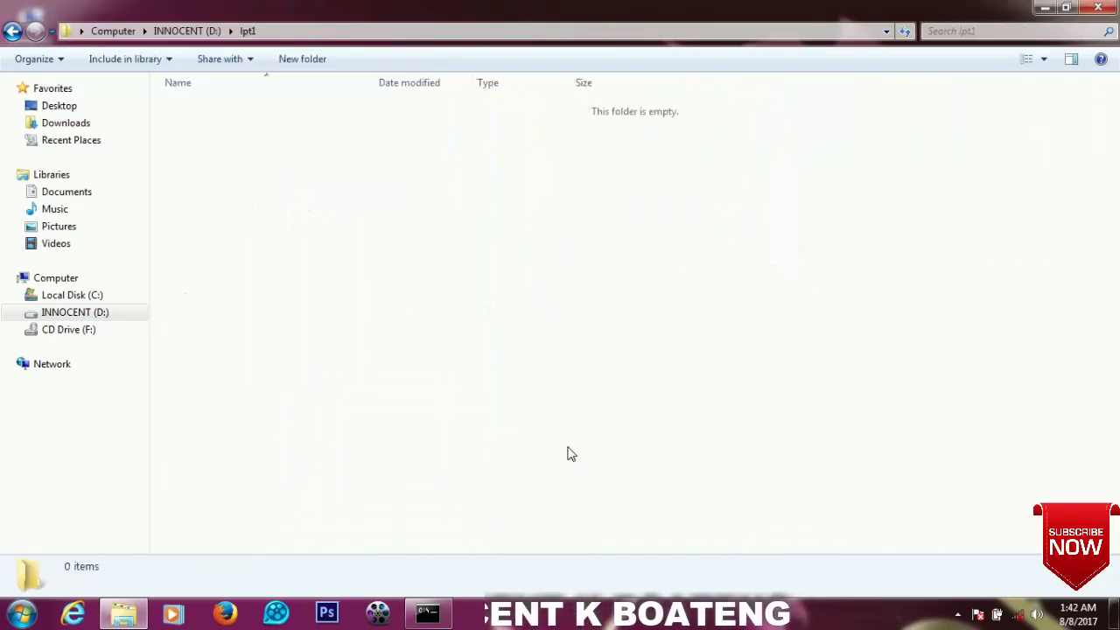
pyautogui.click(1093, 9)
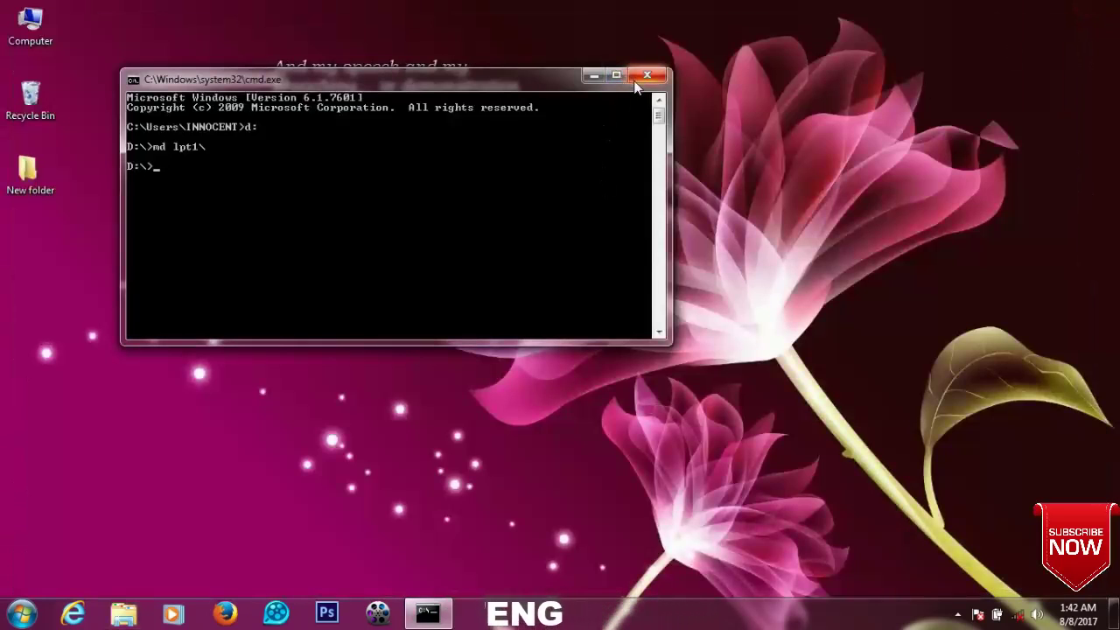
pyautogui.click(637, 81)
pyautogui.rightClick(258, 234)
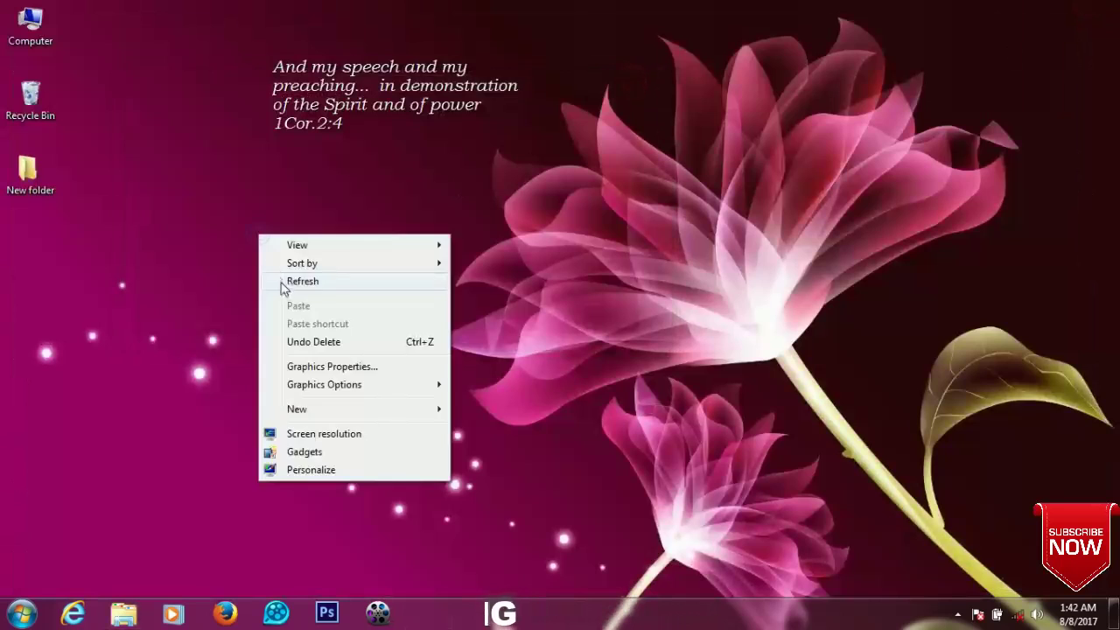
pyautogui.click(281, 284)
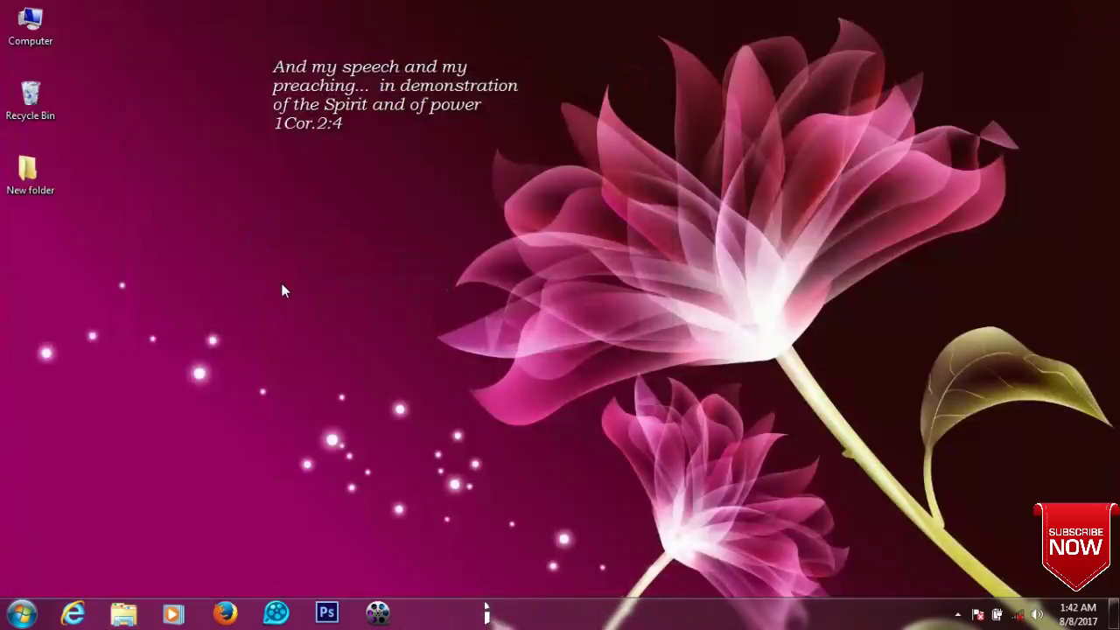